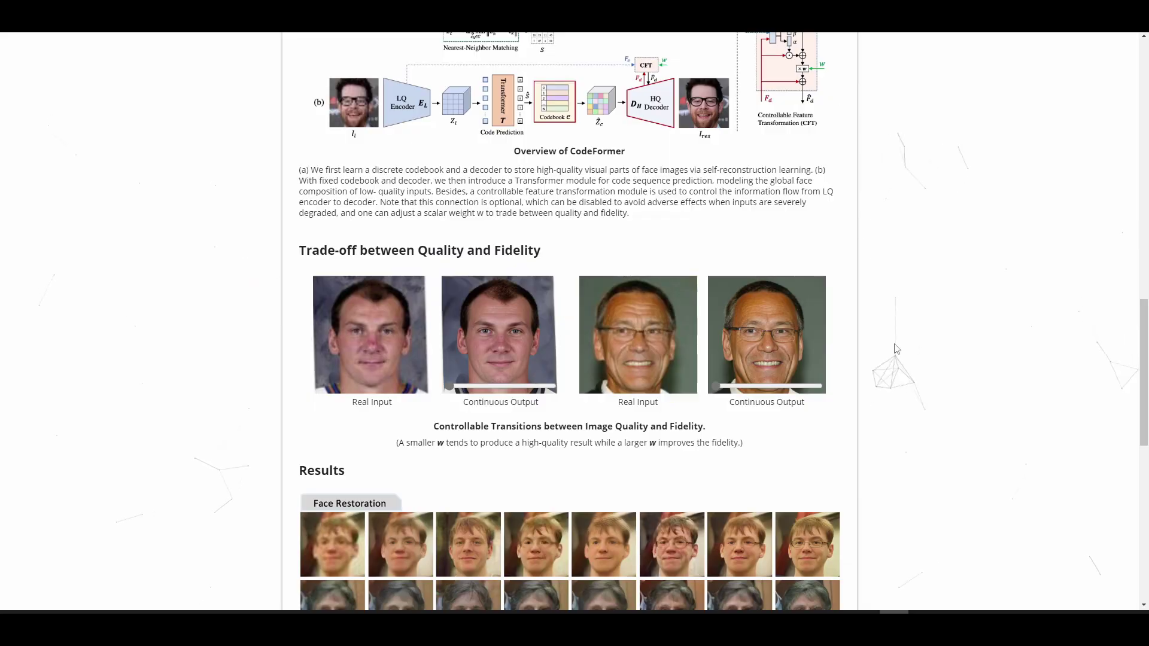
Look through the CodeFormer project page's method, comparison images and video demo, and open its code repository on GitHub.
scroll(938, 339, "up", 6)
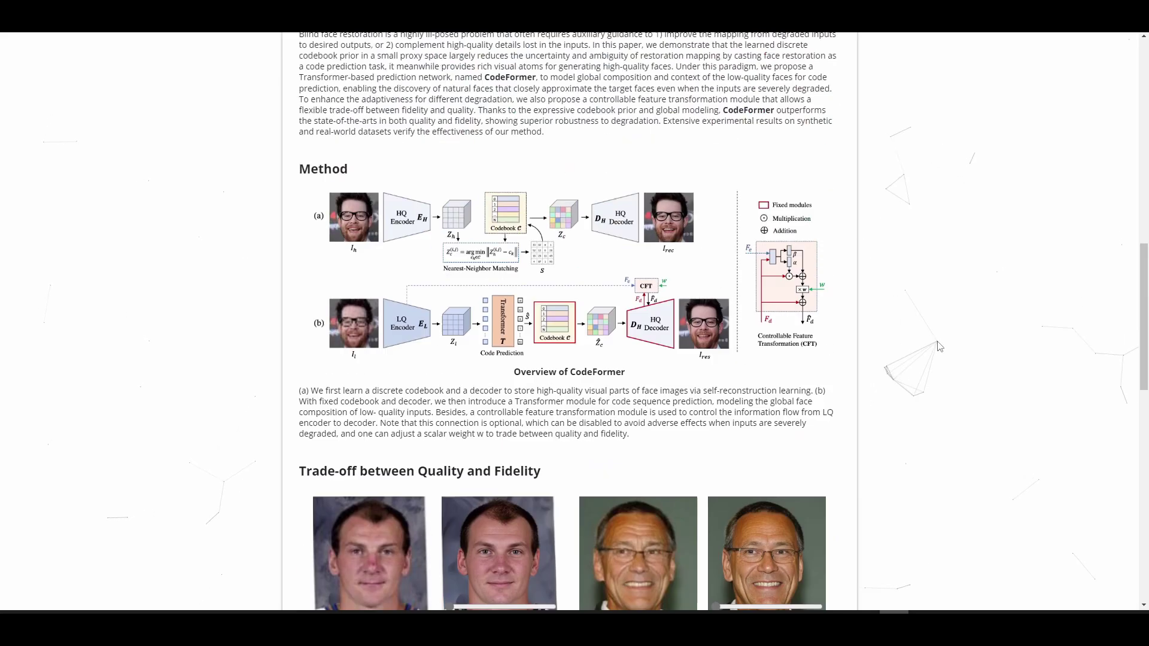
scroll(938, 339, "up", 5)
scroll(926, 320, "down", 1)
scroll(933, 317, "up", 7)
scroll(947, 281, "up", 4)
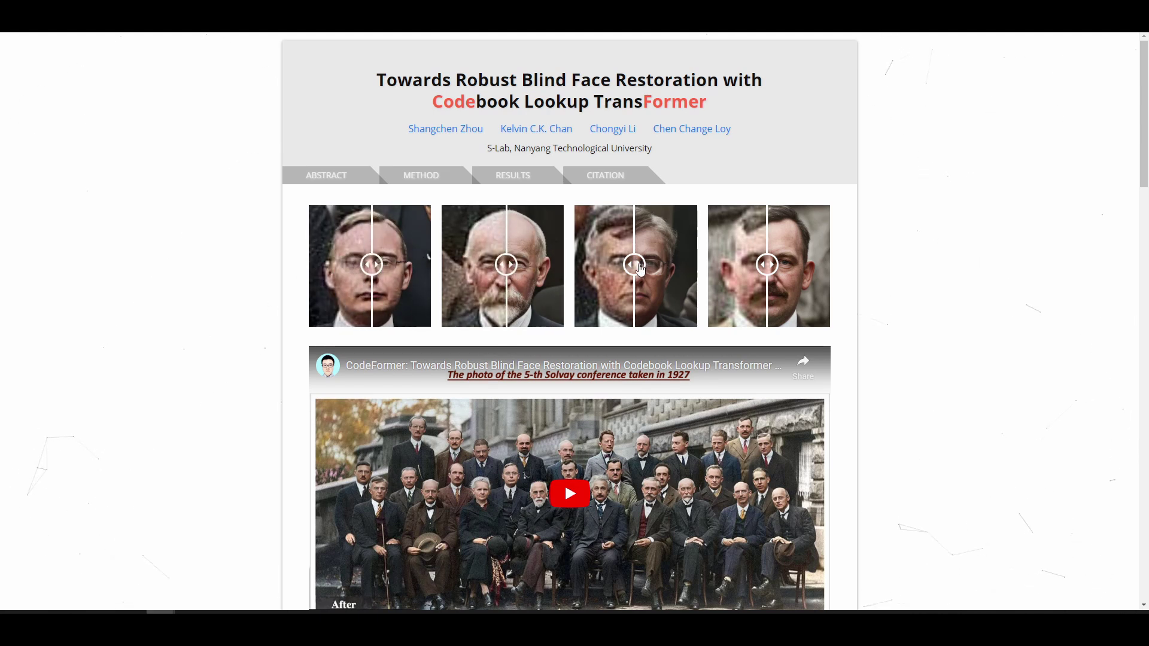
scroll(856, 267, "down", 4)
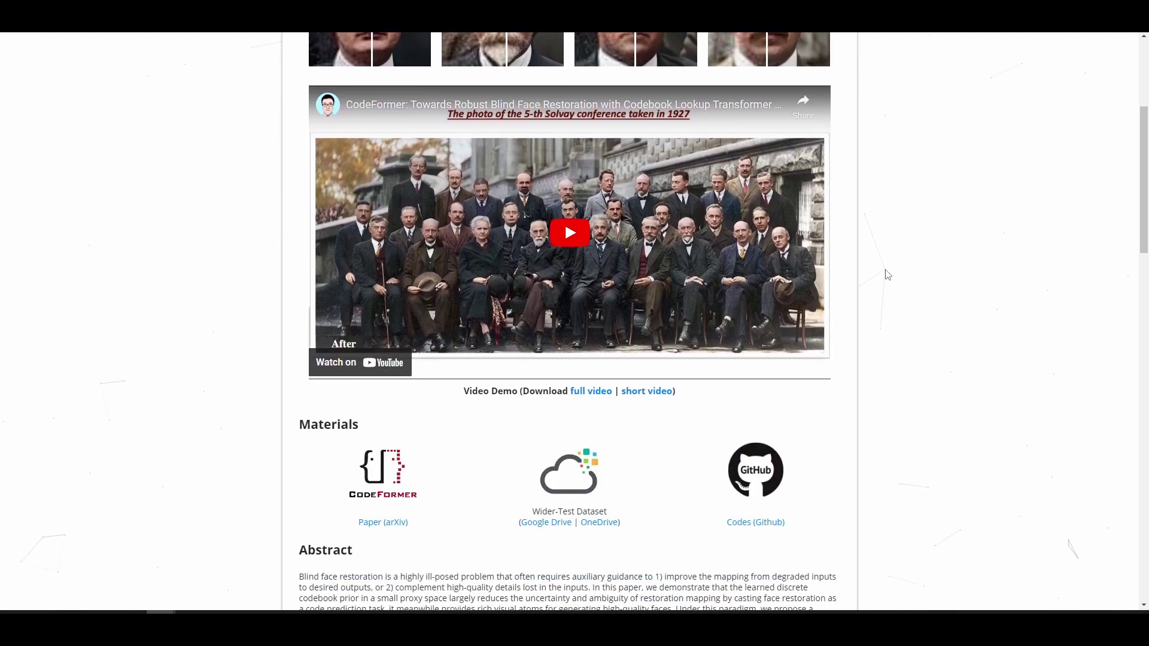
scroll(886, 274, "up", 1)
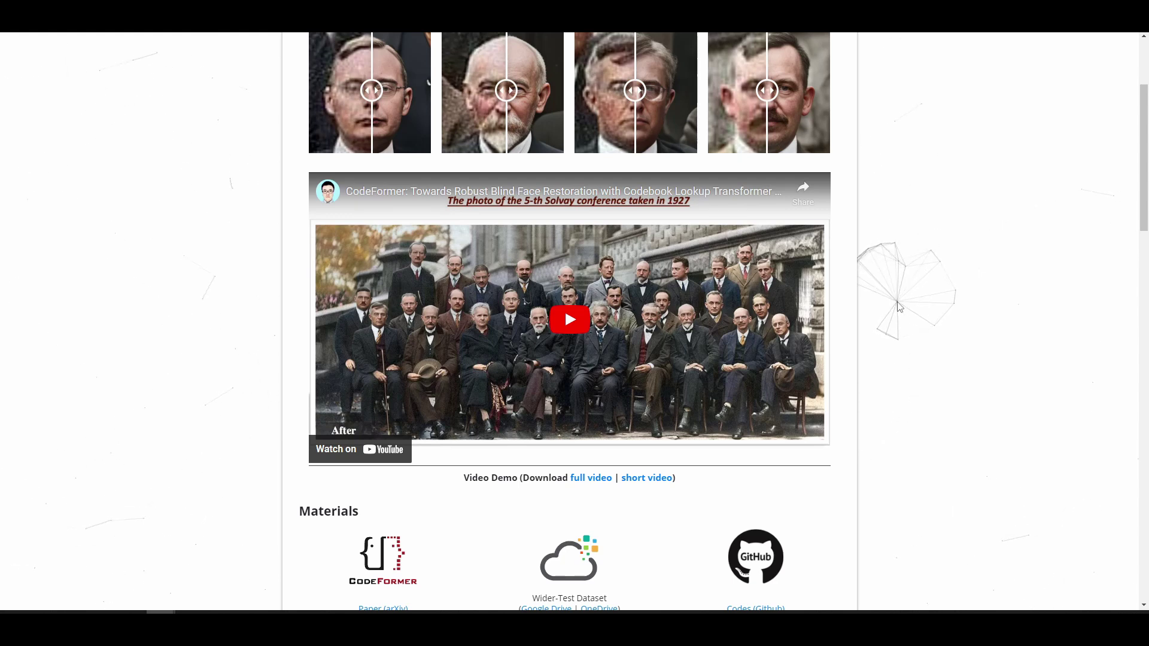
scroll(920, 299, "down", 4)
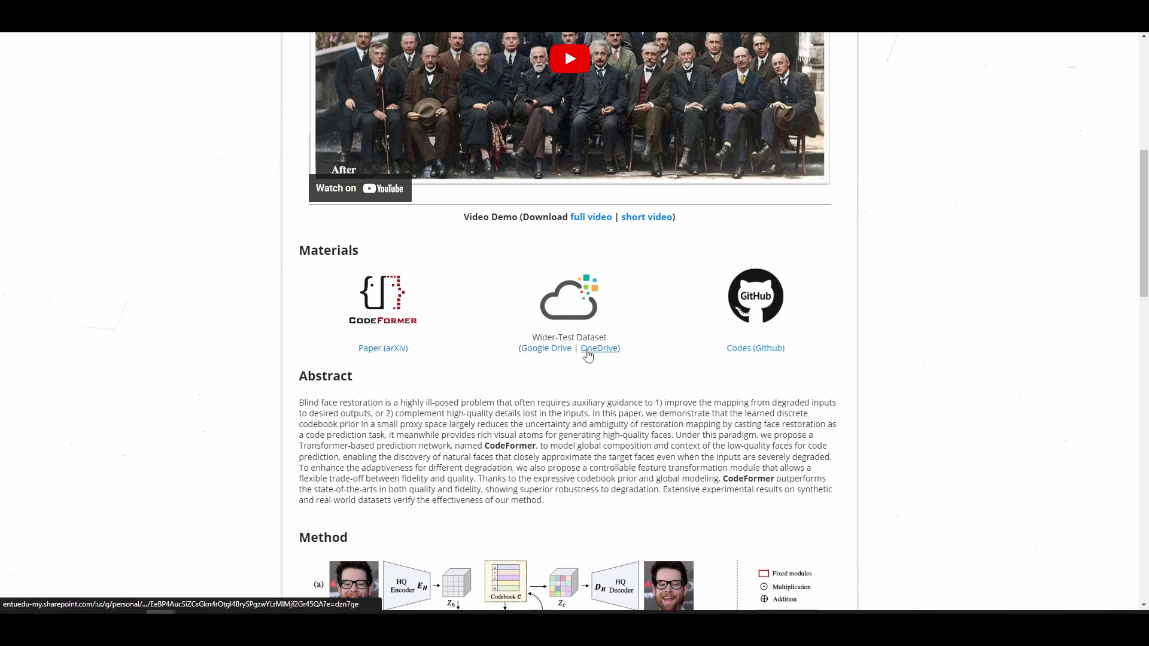
left_click(752, 350)
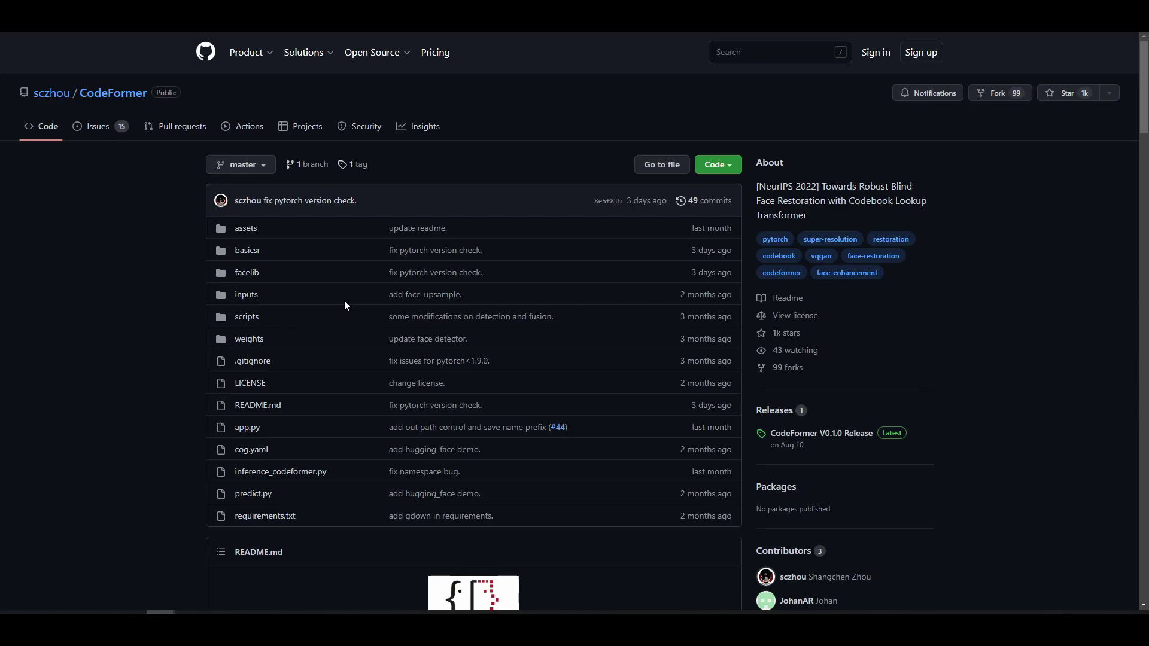
Look over the repository's README and open its Colab inference demo, and return from the notebook.
scroll(465, 297, "down", 2)
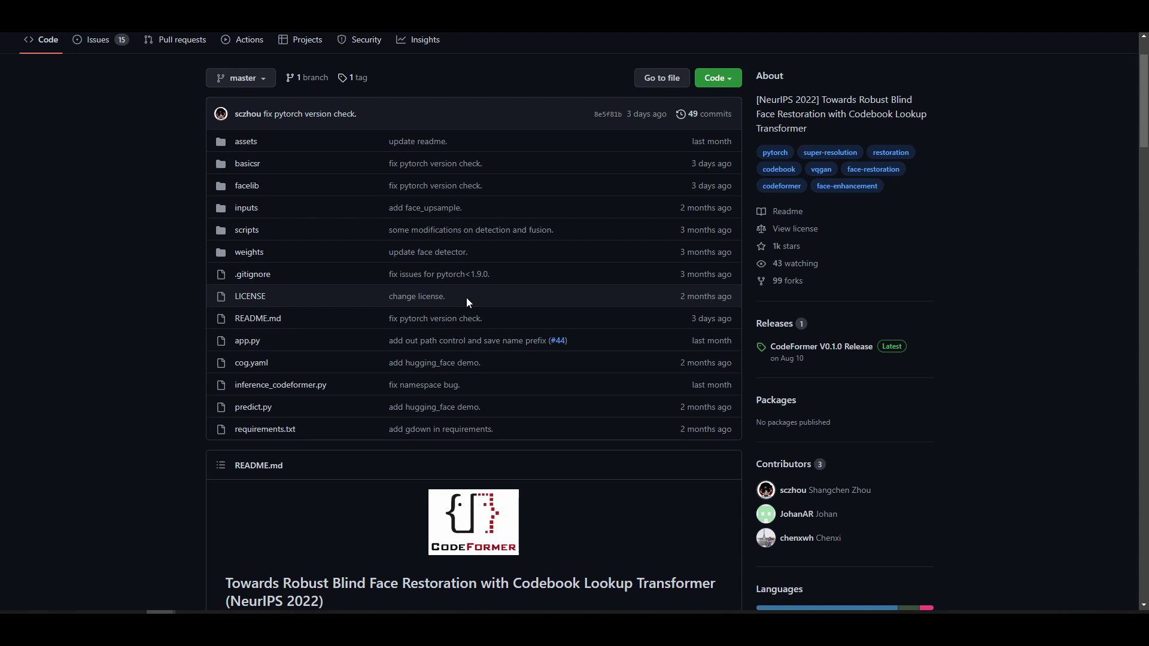
scroll(466, 297, "down", 10)
scroll(547, 271, "up", 5)
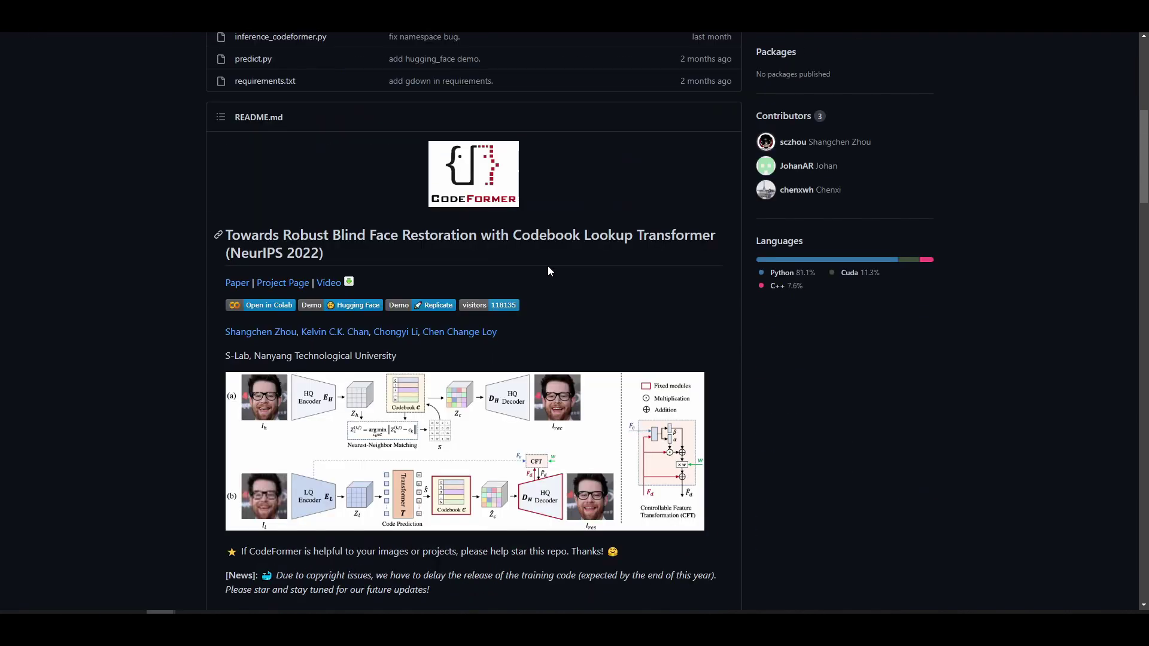
left_click(270, 309)
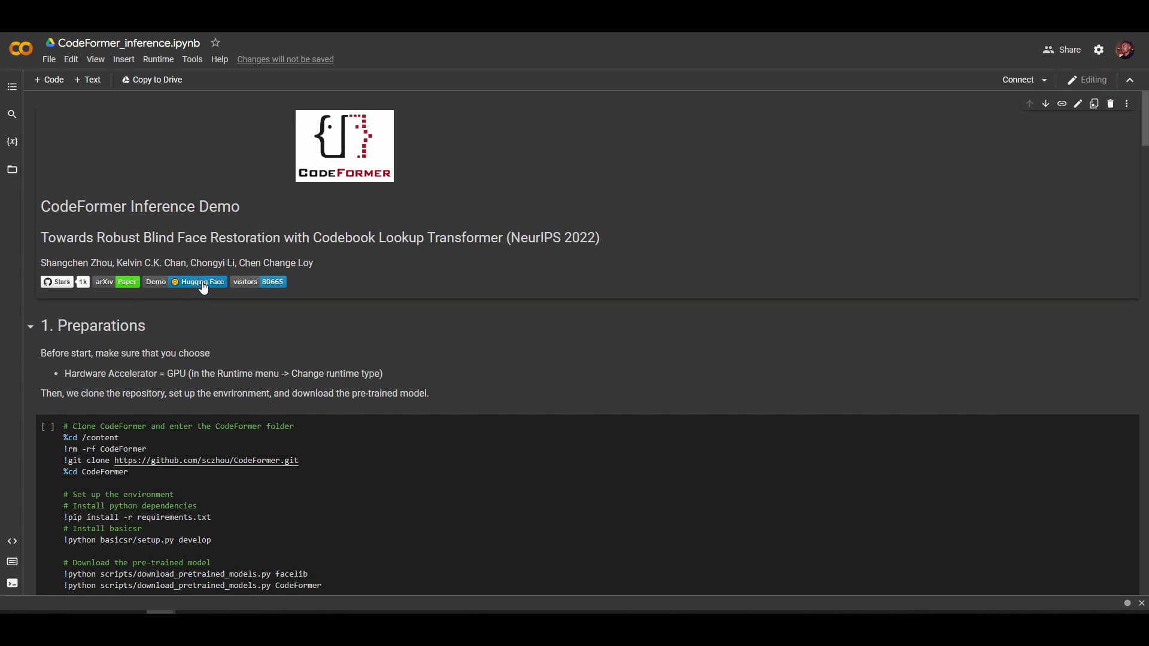
key("alt+Left")
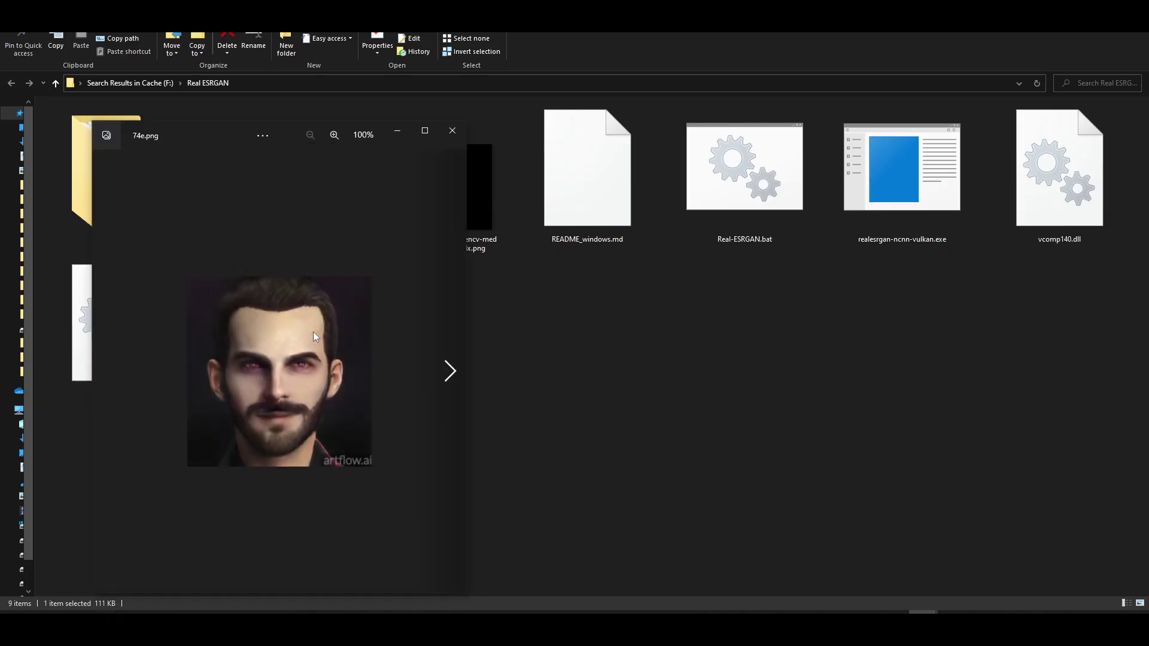
Upscale 74e.png with Real-ESRGAN.bat in the Real ESRGAN folder and open the blurred face image for comparison.
left_click_drag(272, 323, 744, 180)
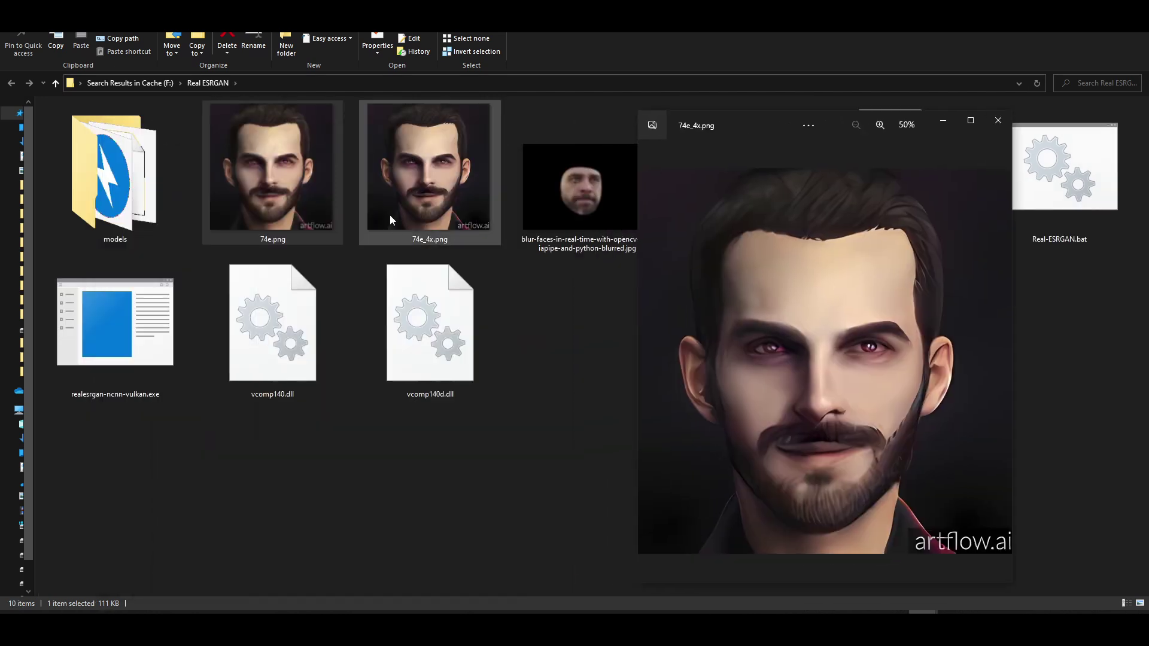
double_click(292, 195)
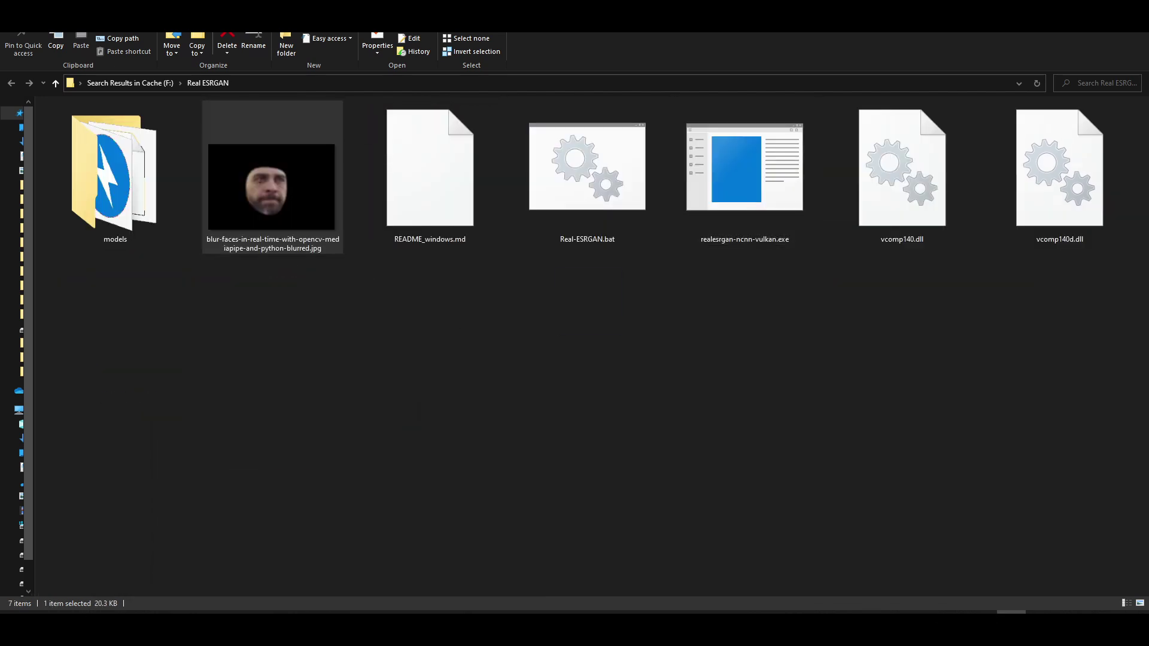
double_click(328, 277)
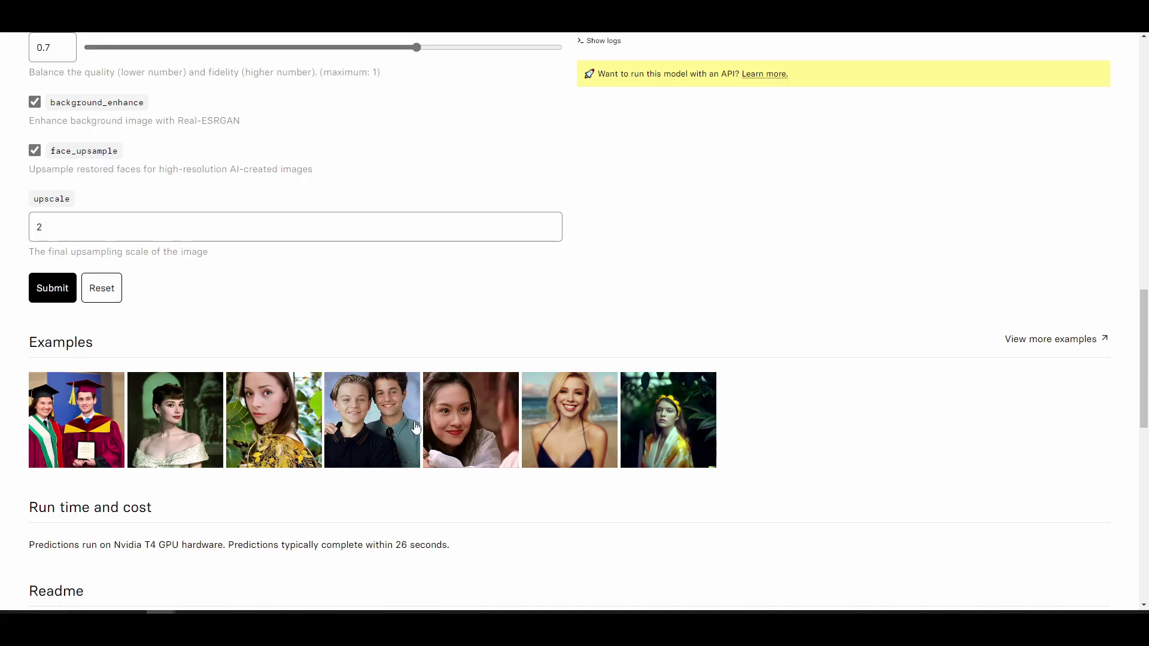
Compare input and output images in the CodeFormer examples on Replicate, including the off-shoulder portrait and the leaf-background portrait.
left_click(170, 436)
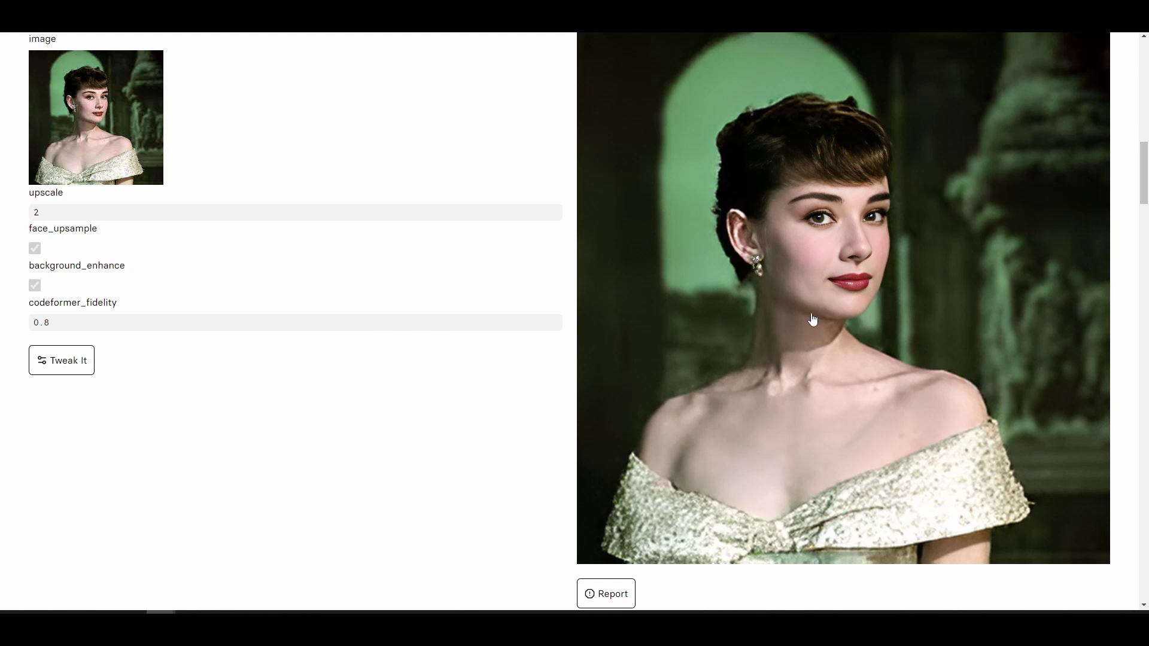
scroll(324, 354, "down", 8)
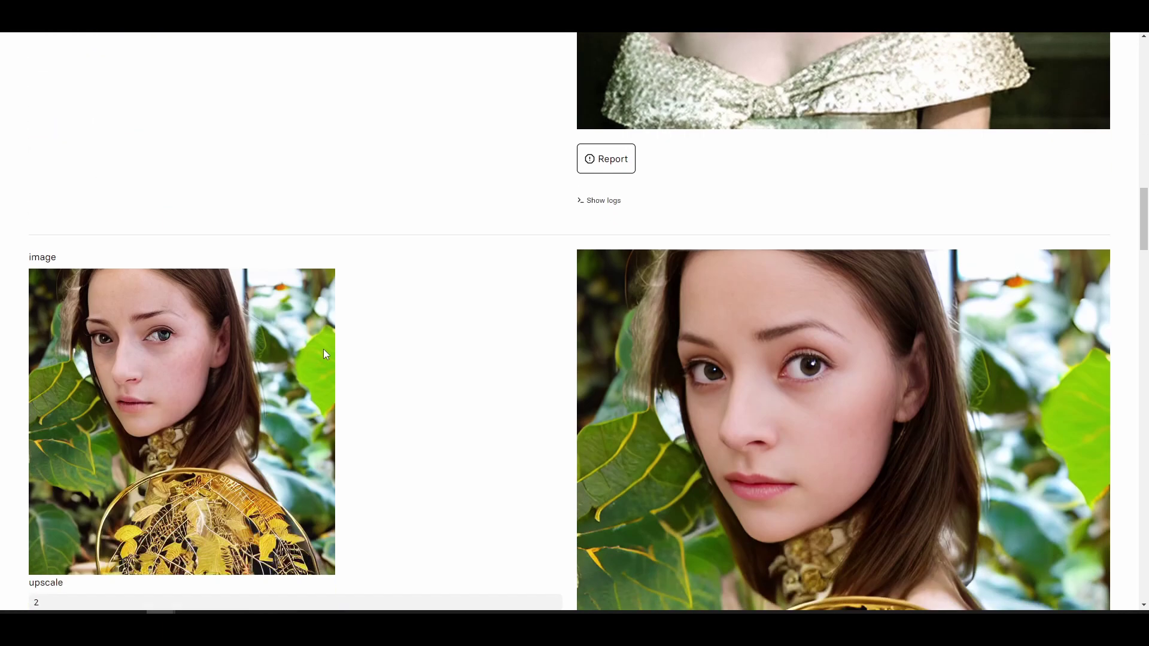
scroll(324, 354, "down", 12)
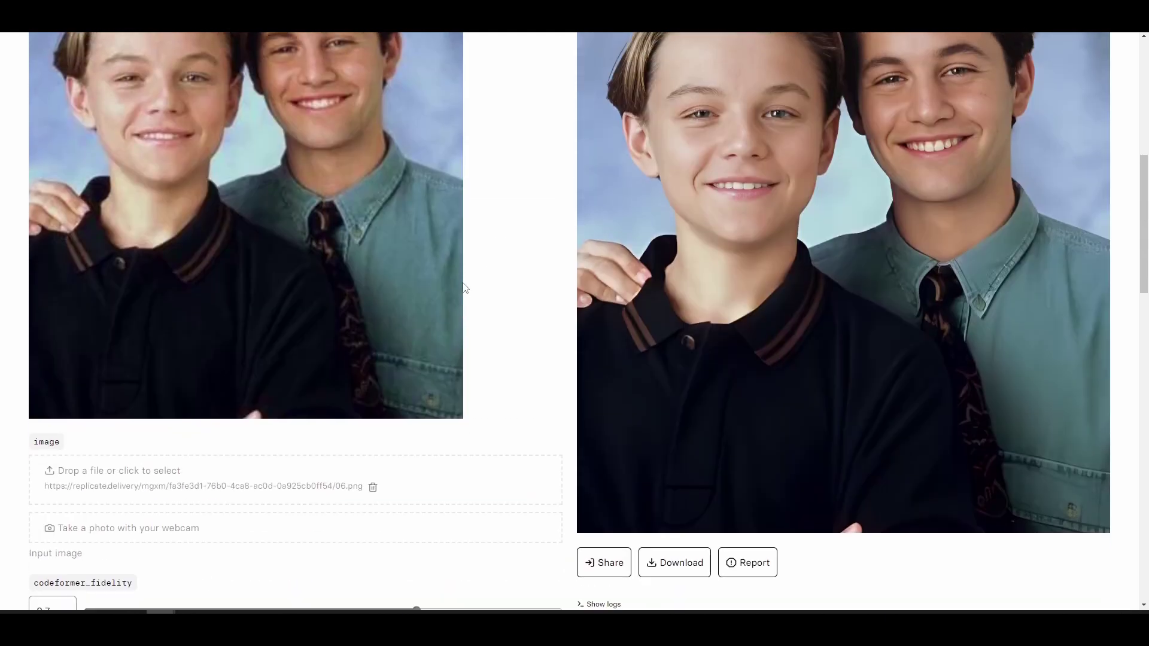
Replace the input image with female face.png and run the CodeFormer model on it.
scroll(465, 288, "down", 4)
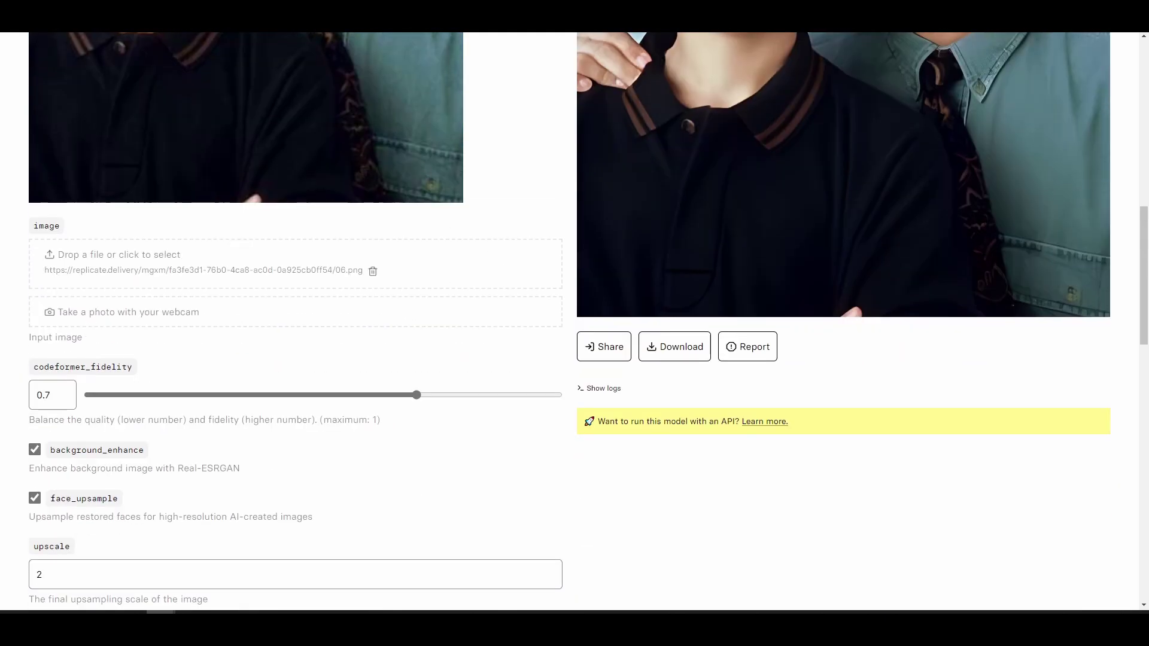
key("alt+Tab")
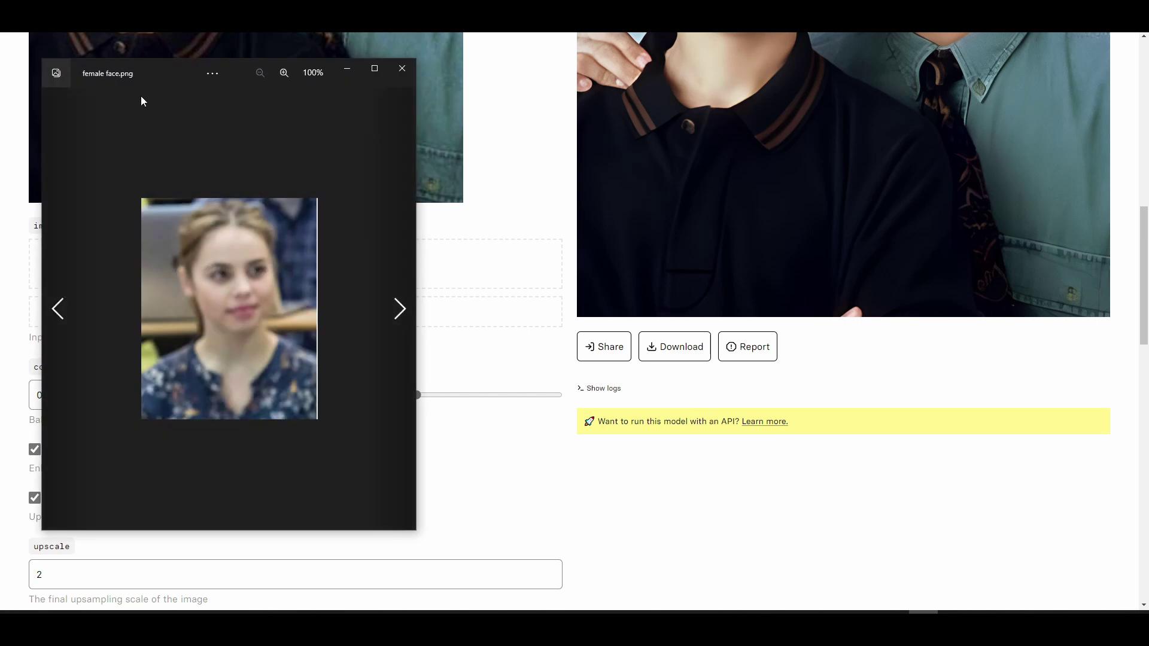
left_click_drag(172, 72, 522, 93)
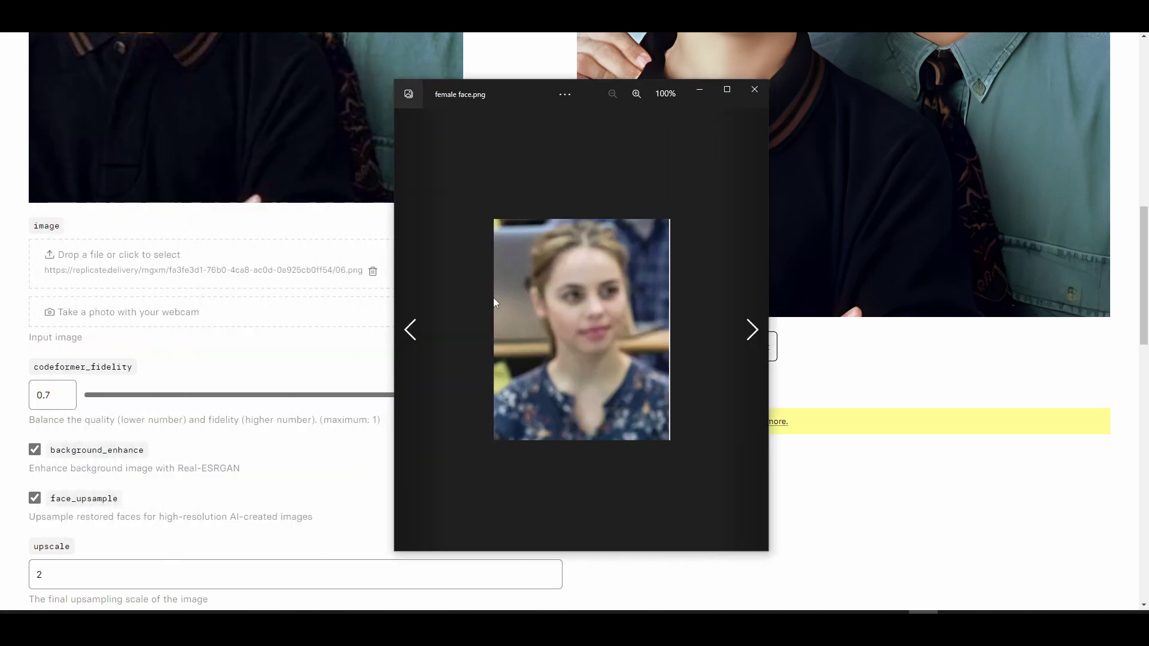
scroll(282, 379, "up", 10)
scroll(282, 383, "down", 8)
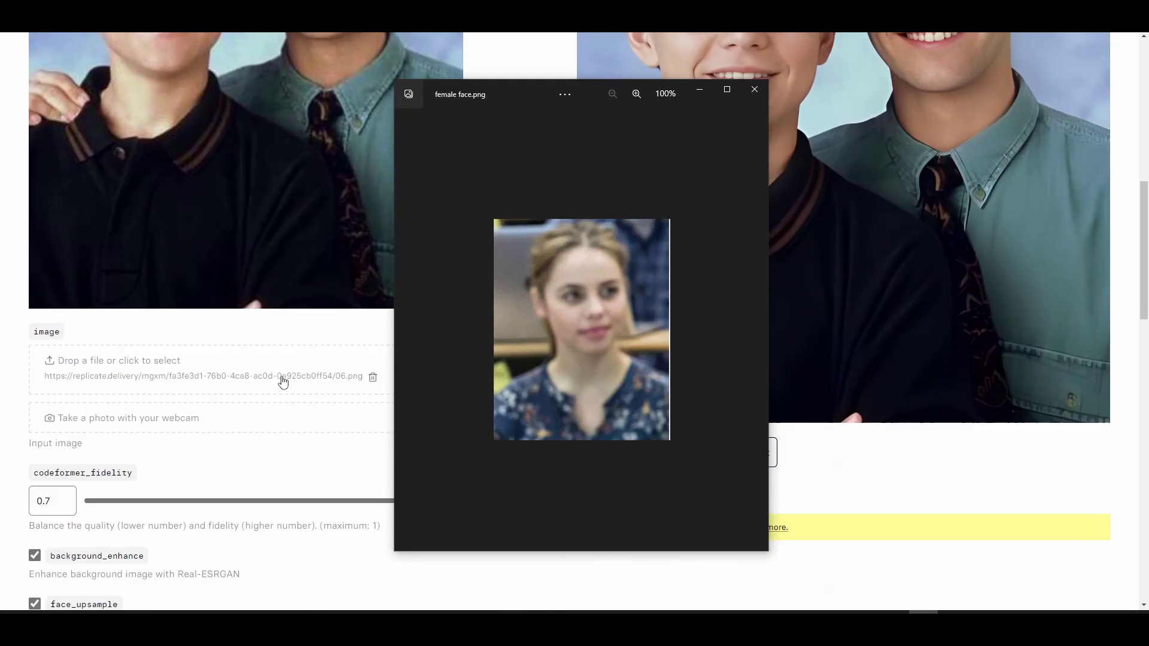
scroll(282, 381, "down", 1)
left_click(753, 89)
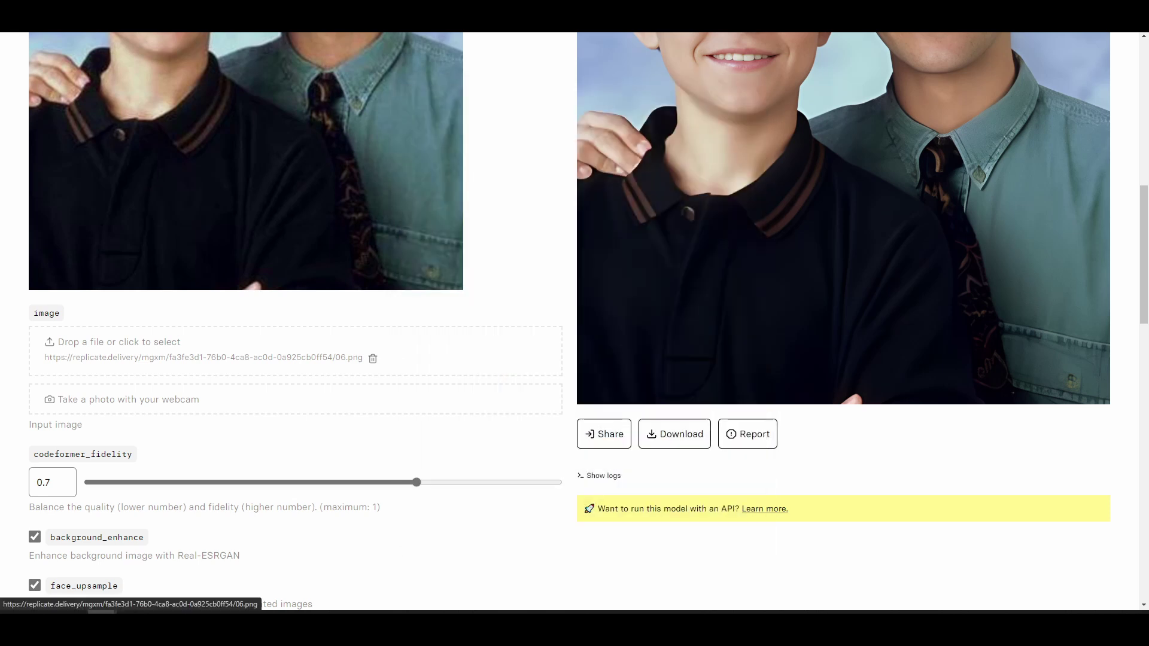
left_click_drag(349, 368, 182, 363)
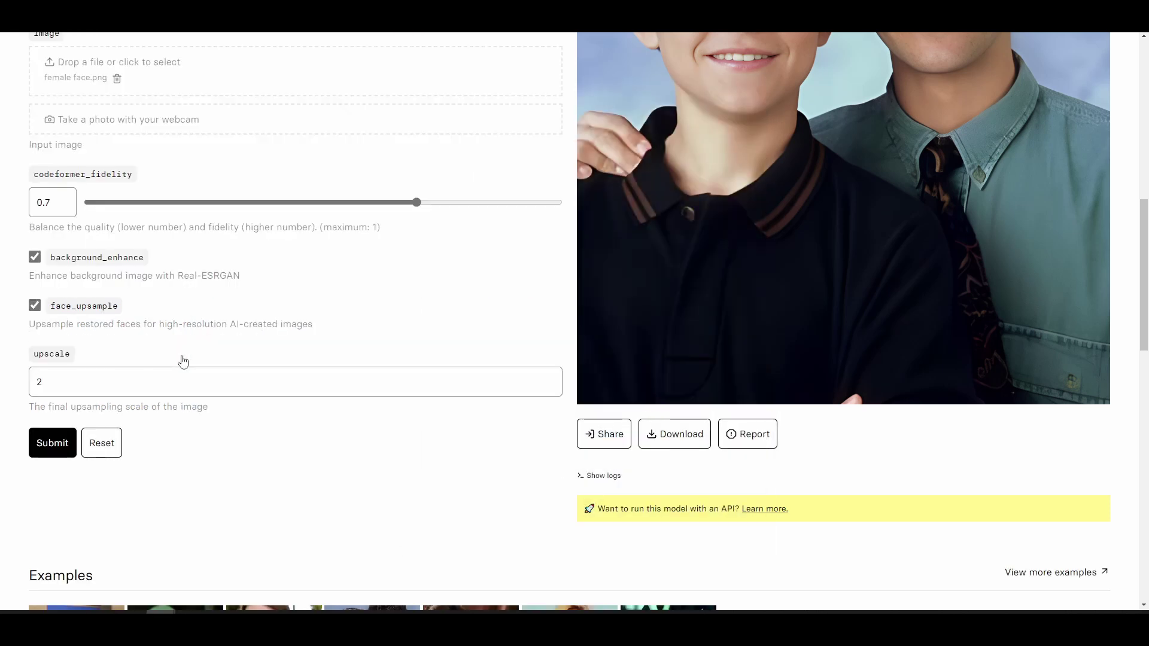
left_click(58, 450)
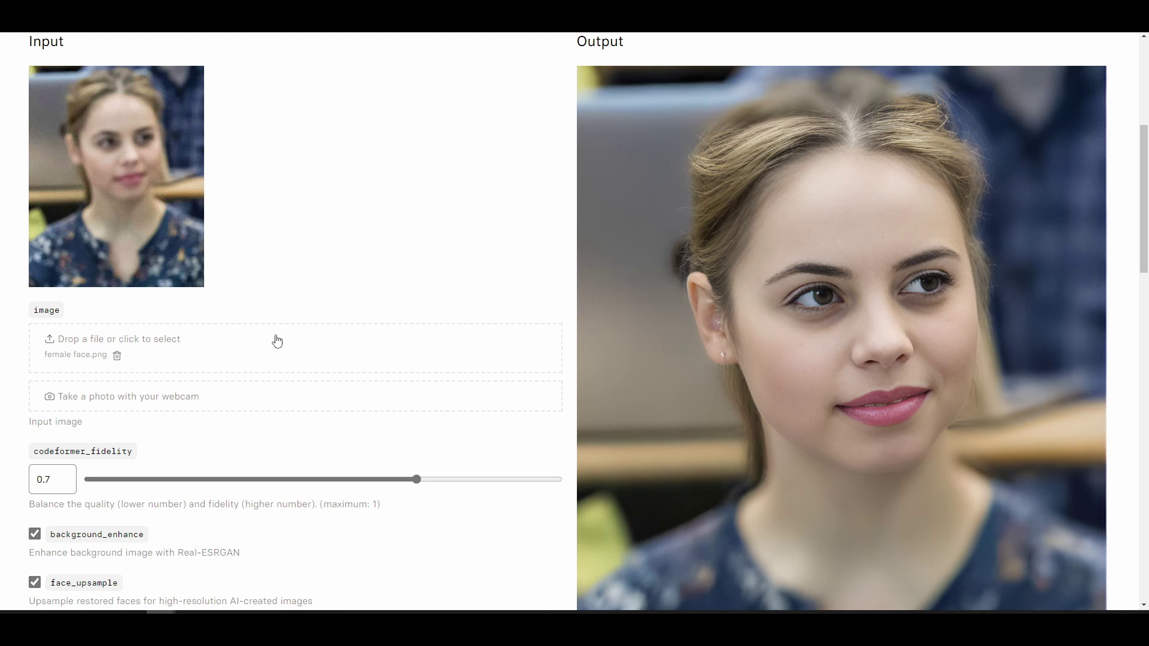
scroll(277, 341, "down", 4)
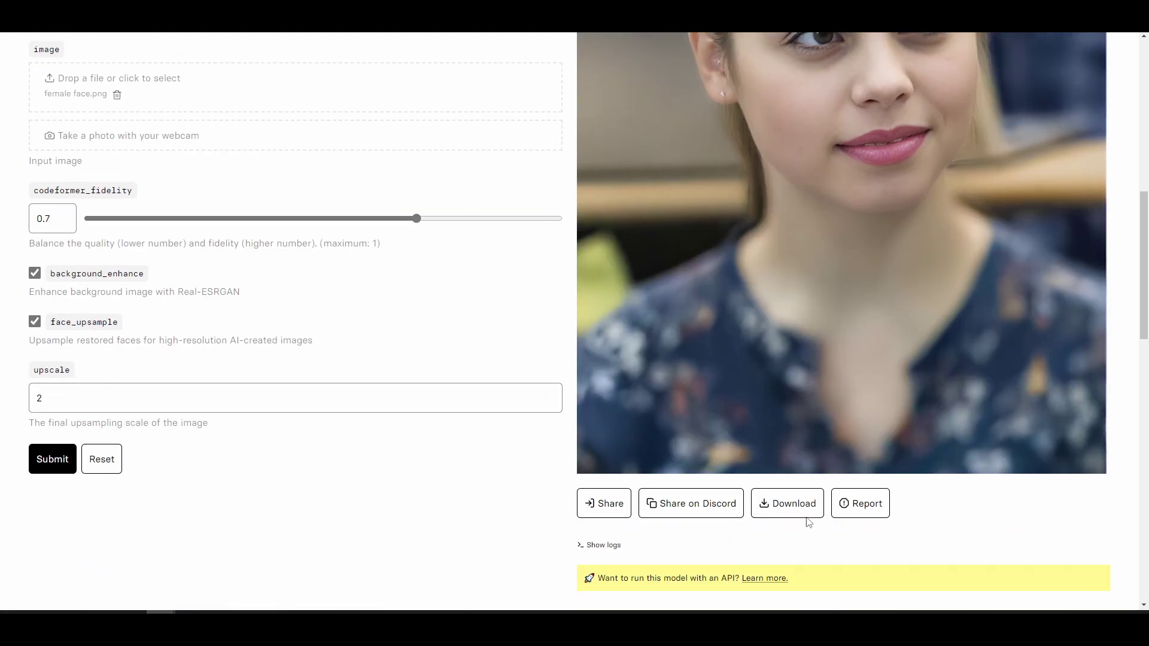
scroll(278, 441, "up", 4)
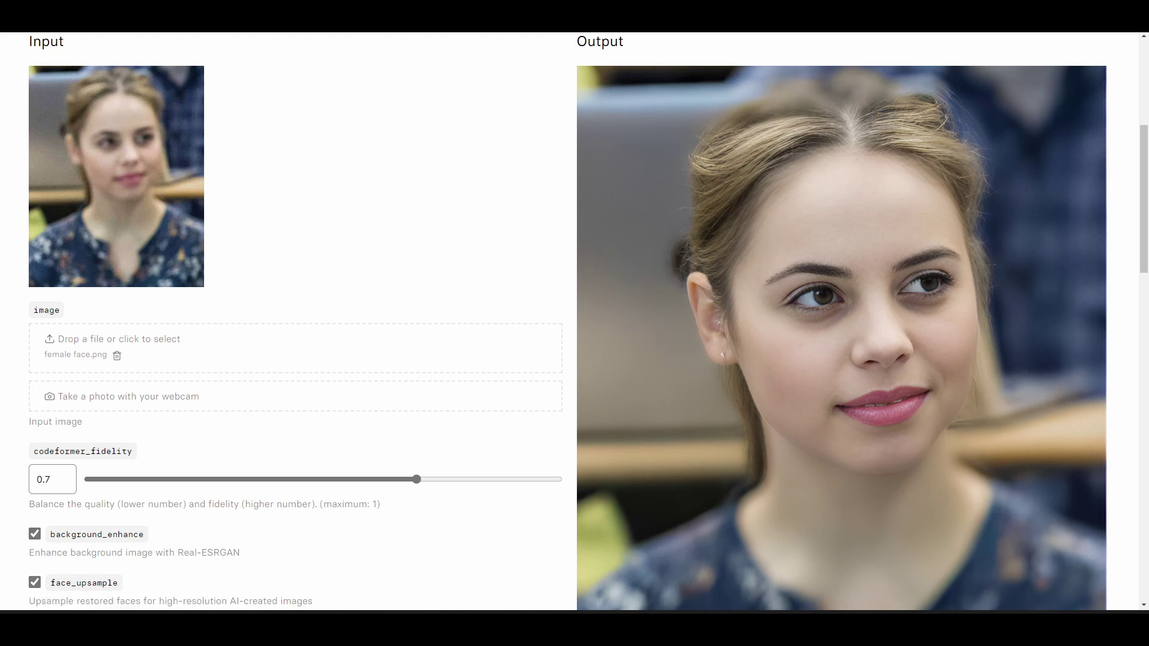
Replace the input image with blur-faces-in-real-time-with-opencv-mediapipe-and-python-blurred.jpg and run the model on it.
key("alt+Tab")
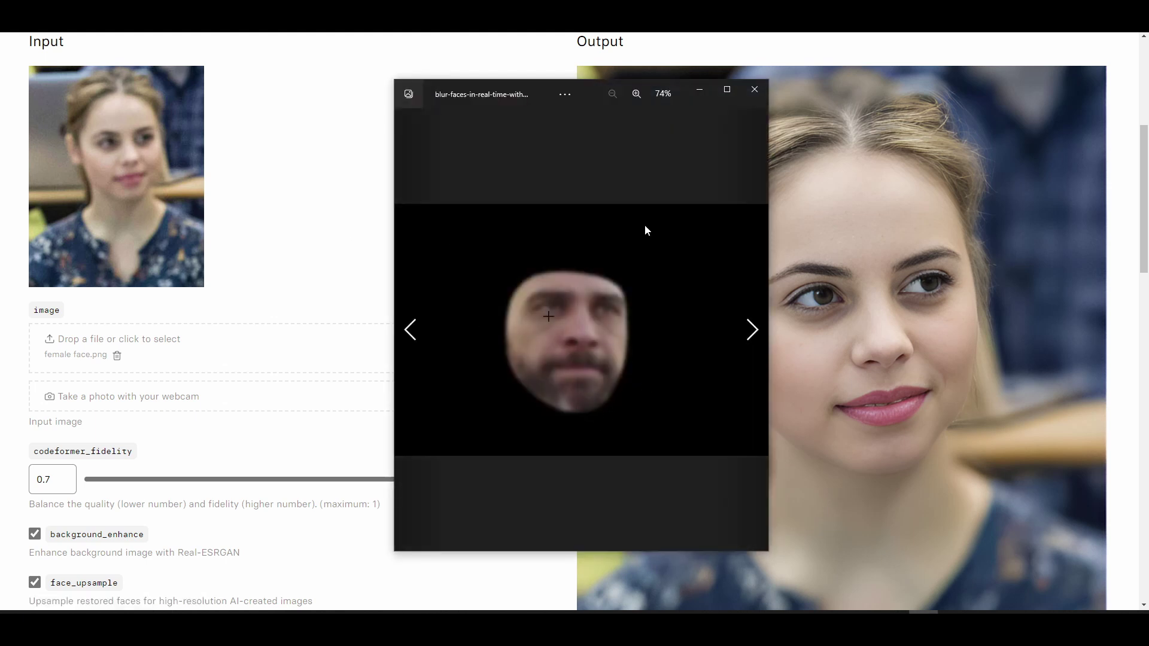
left_click(755, 91)
left_click_drag(264, 228, 159, 367)
scroll(360, 301, "down", 2)
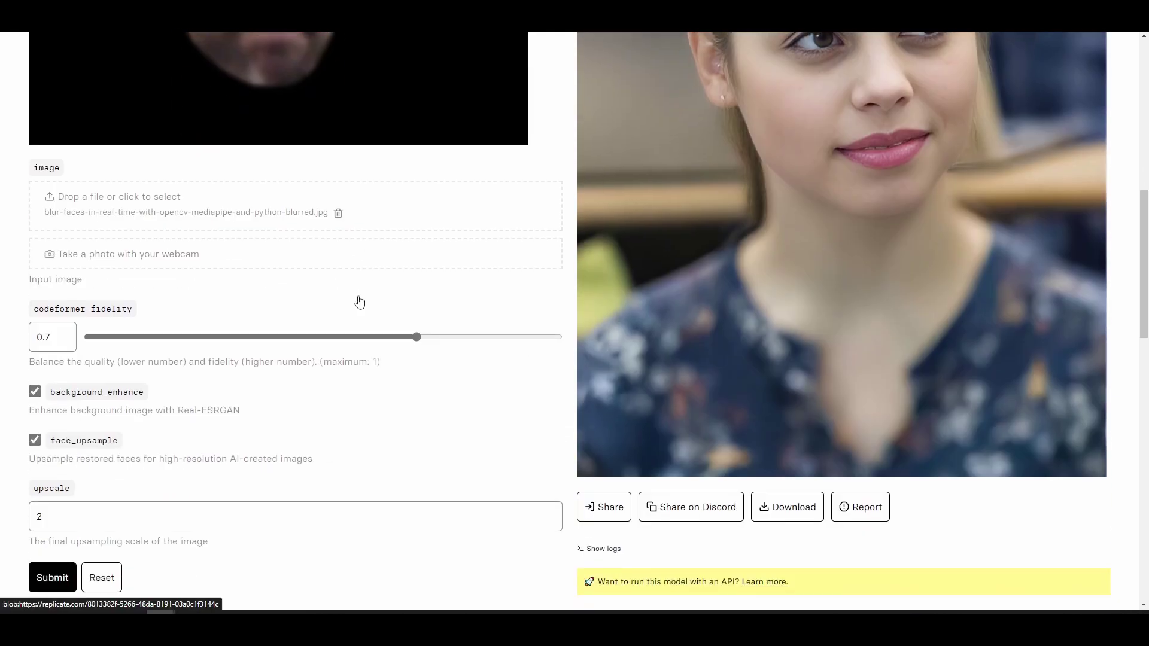
scroll(360, 301, "down", 3)
left_click(60, 401)
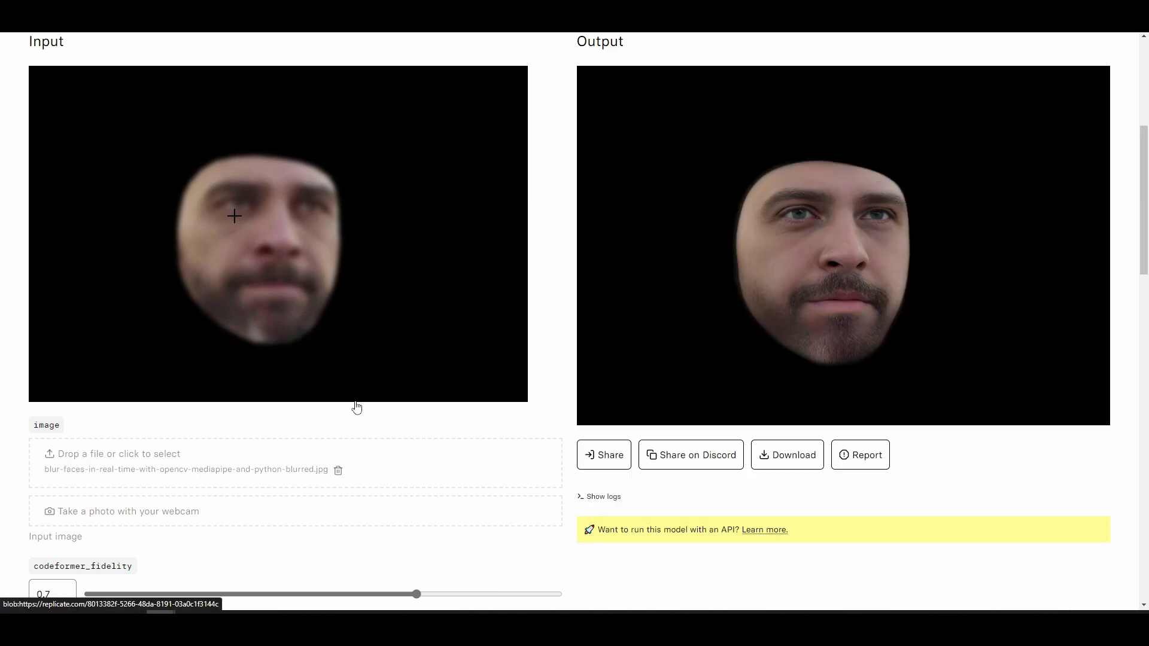
Inspect the restored man's face at full size, and compare it with the blurred input and the model's settings.
left_click(792, 268)
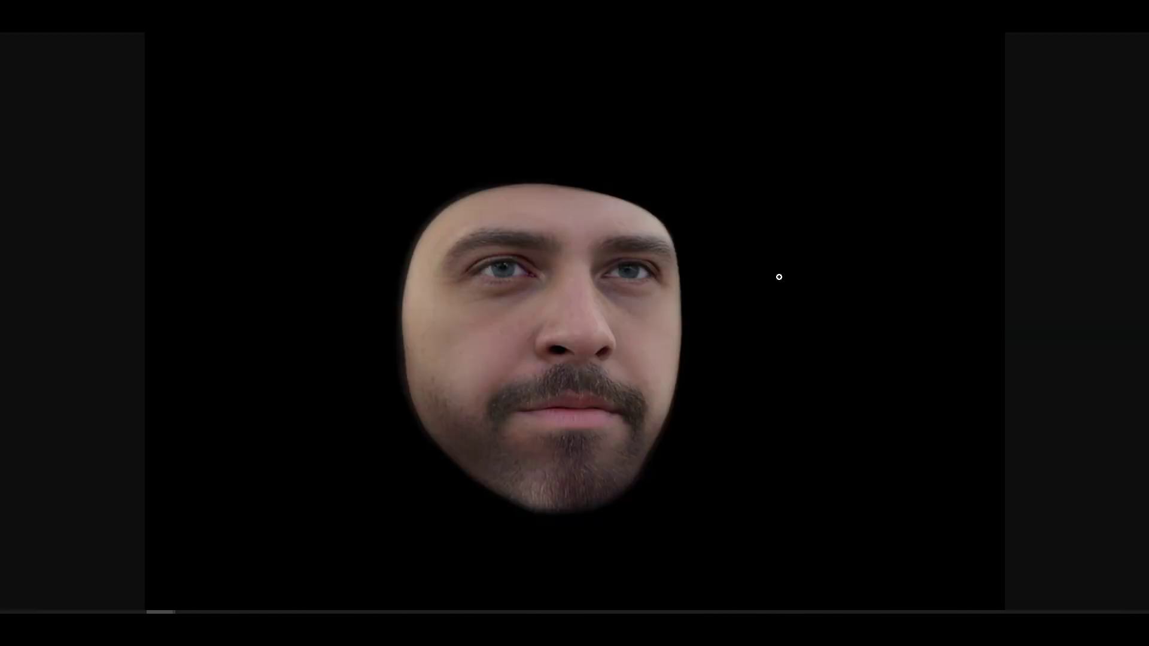
left_click(515, 273)
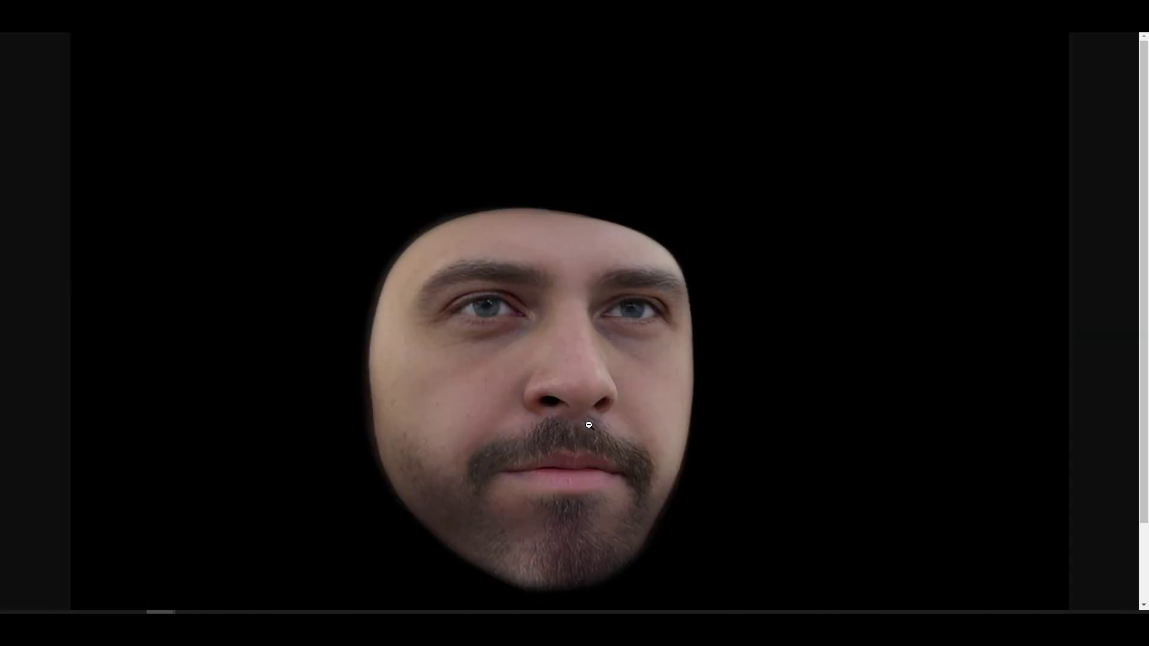
left_click(464, 382)
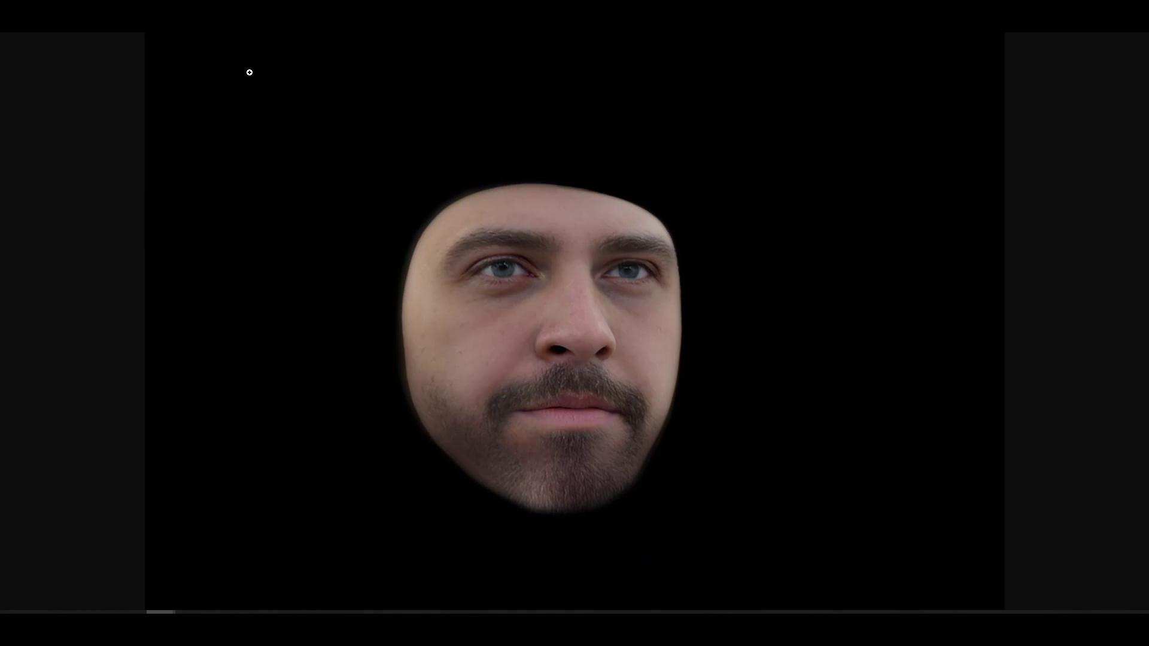
key("alt+Left")
scroll(320, 433, "down", 10)
scroll(310, 479, "up", 1)
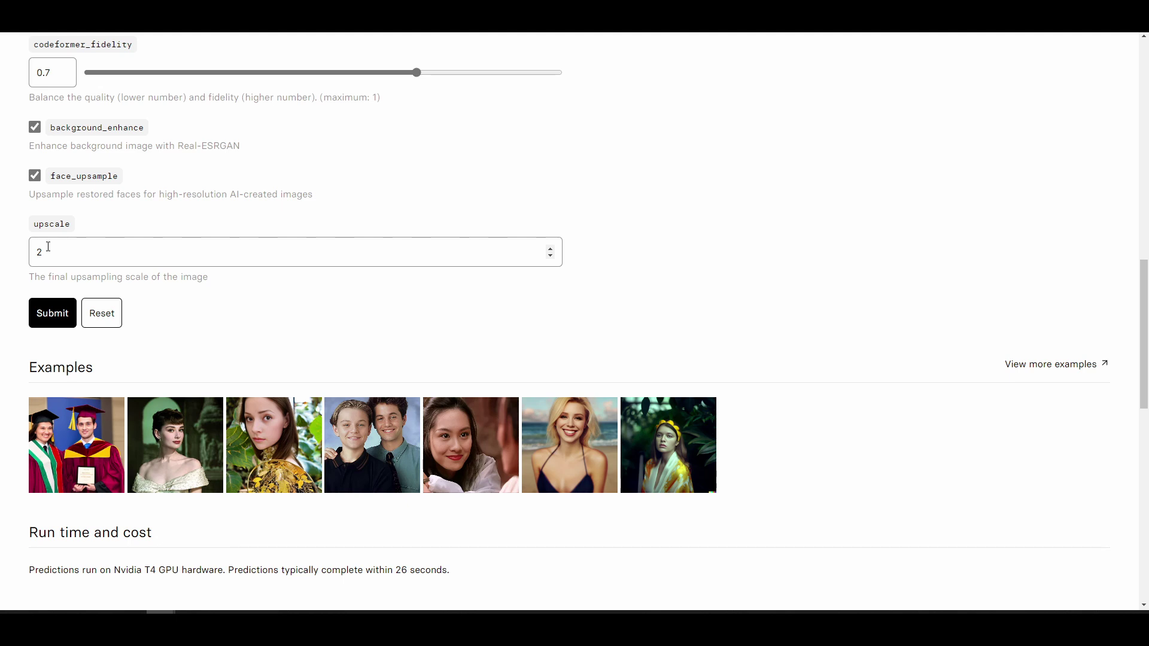
scroll(213, 276, "up", 10)
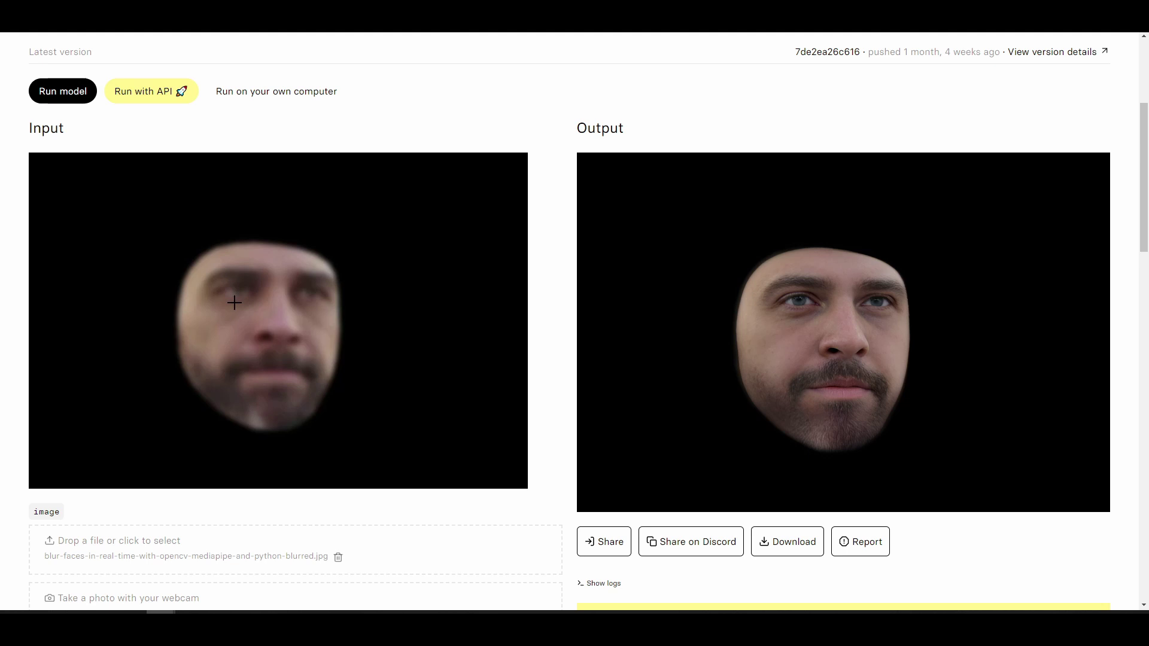
Run the model on 74e.png as the new input image and view the restored portrait.
key("alt+Tab")
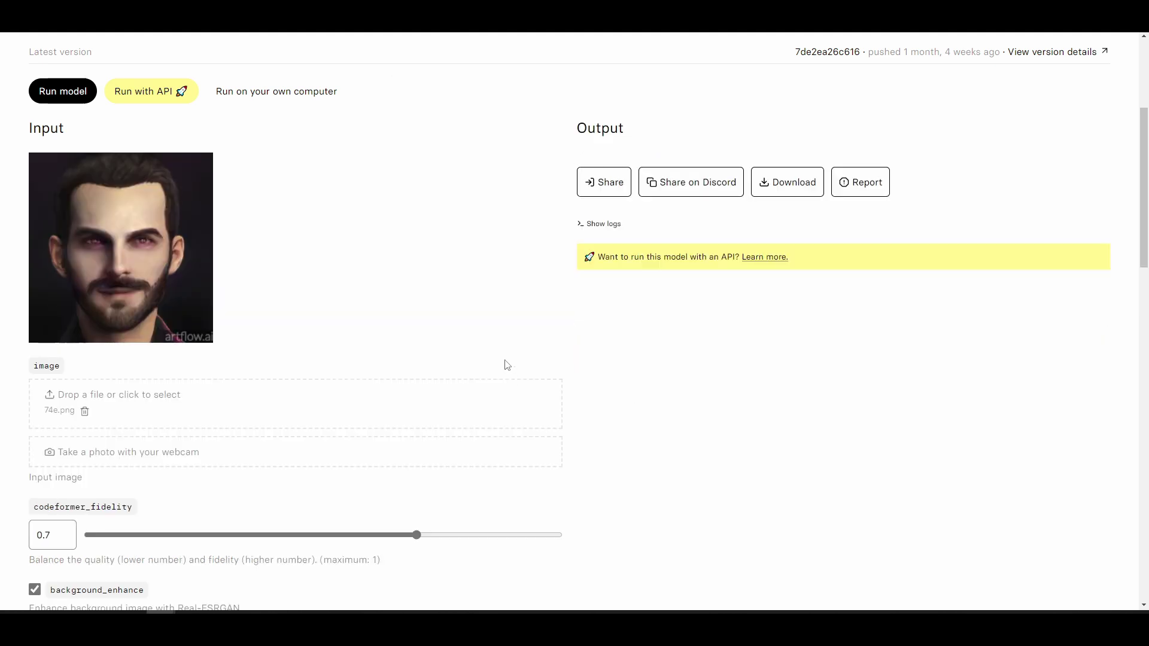
scroll(656, 332, "down", 3)
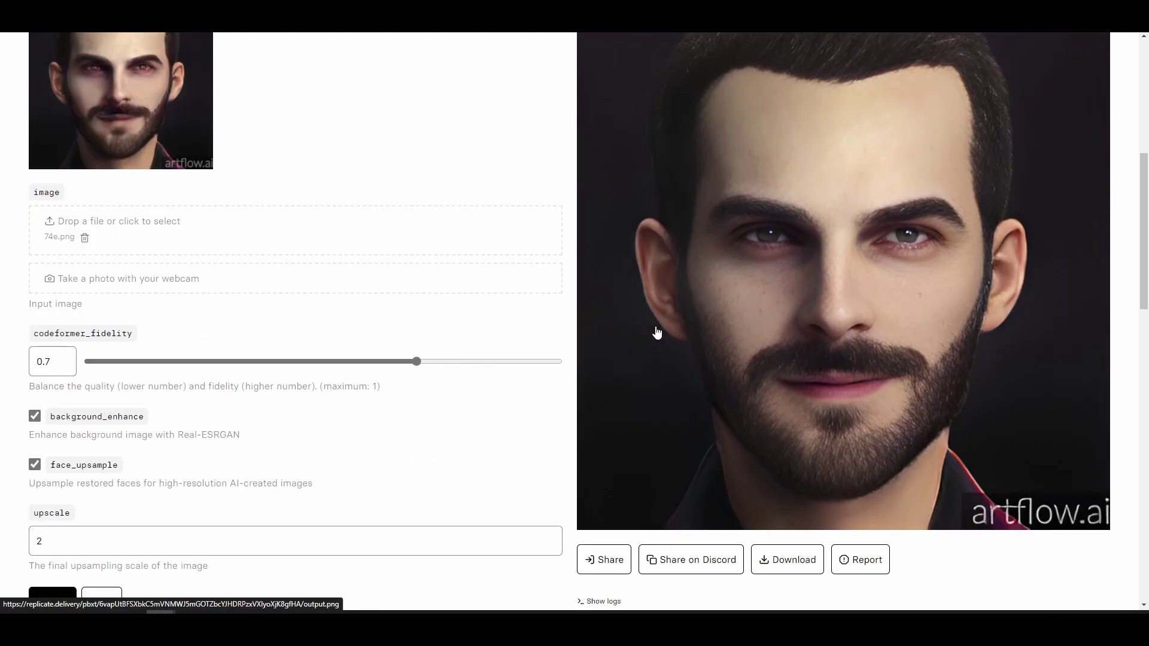
left_click(657, 332)
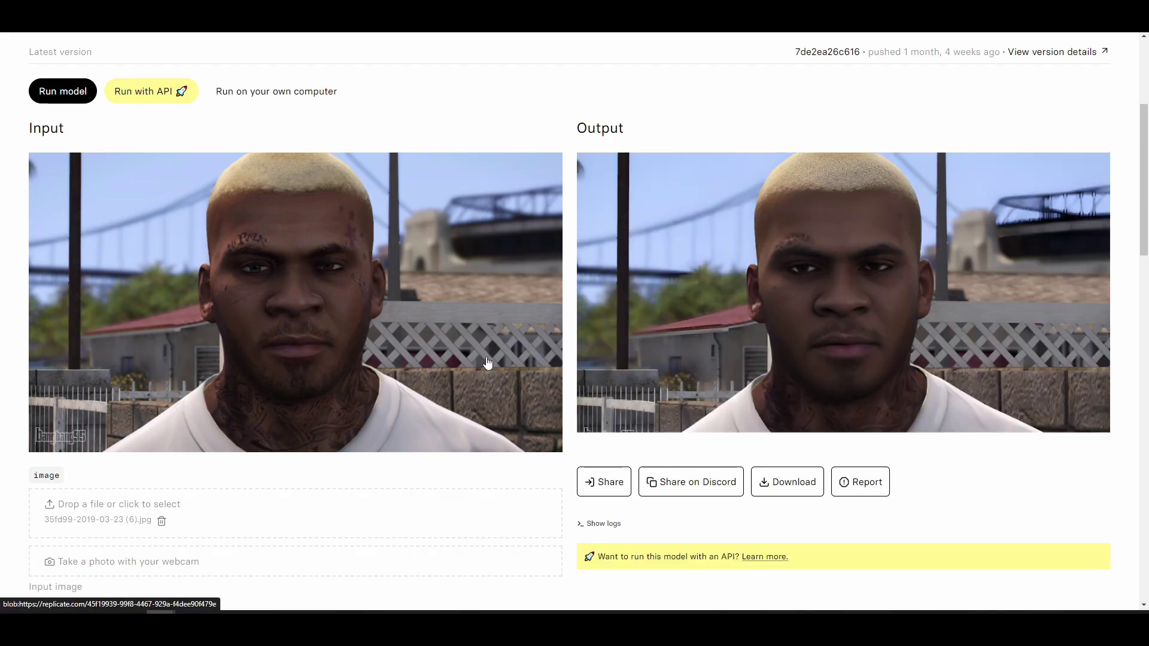
left_click(895, 330)
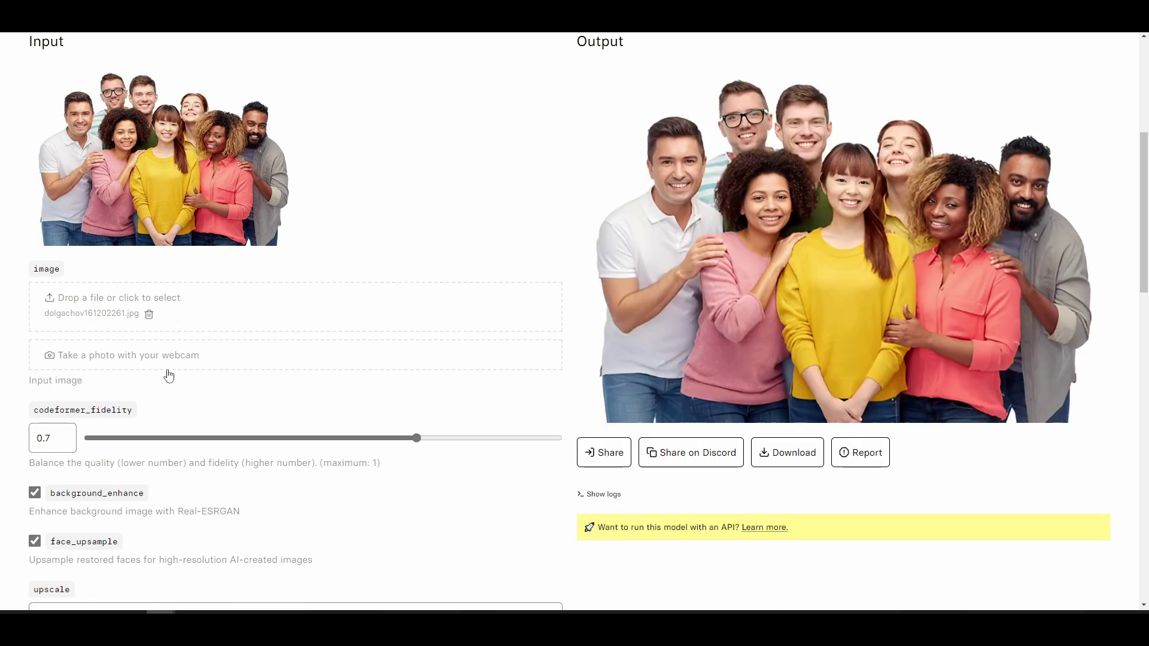
Inspect the restored group photo at full size and compare its faces with dolgachov161202261.jpg side by side.
left_click(798, 285)
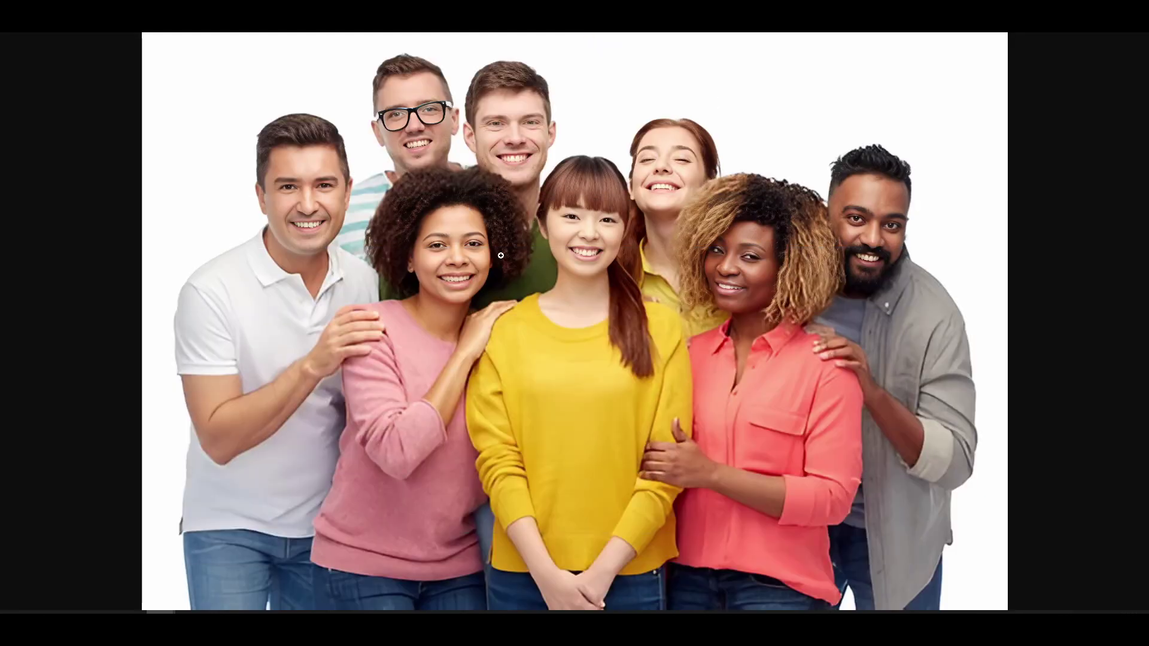
left_click_drag(427, 100, 675, 102)
scroll(767, 341, "up", 6)
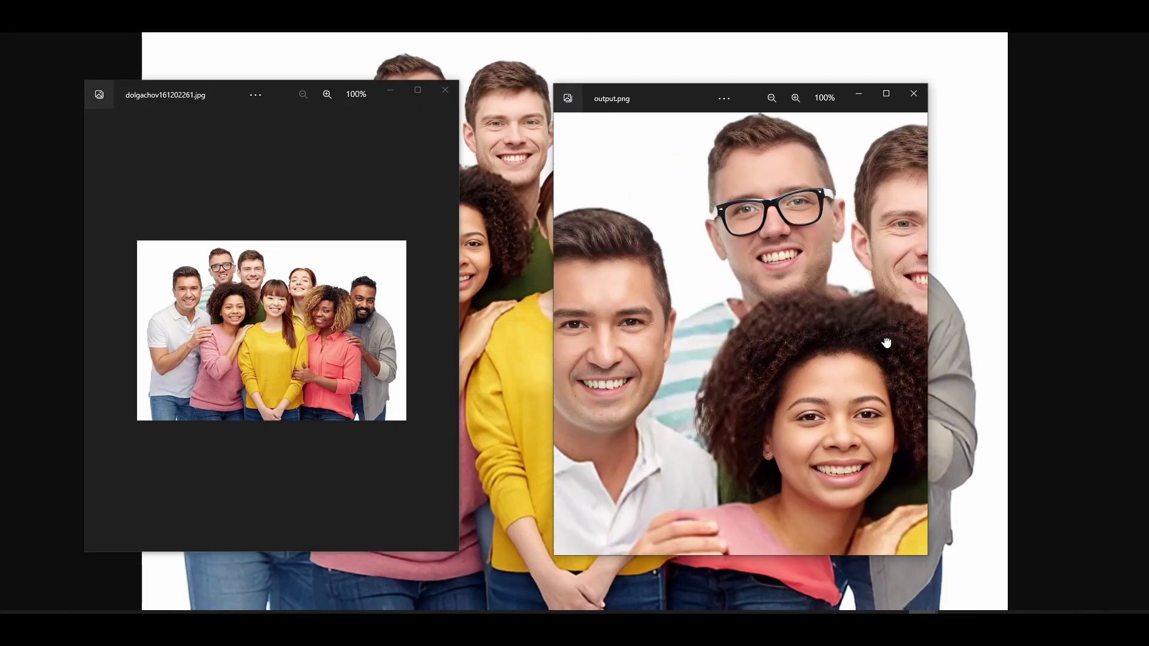
left_click_drag(768, 342, 723, 336)
scroll(282, 315, "up", 5)
left_click_drag(281, 315, 264, 343)
left_click_drag(842, 428, 811, 327)
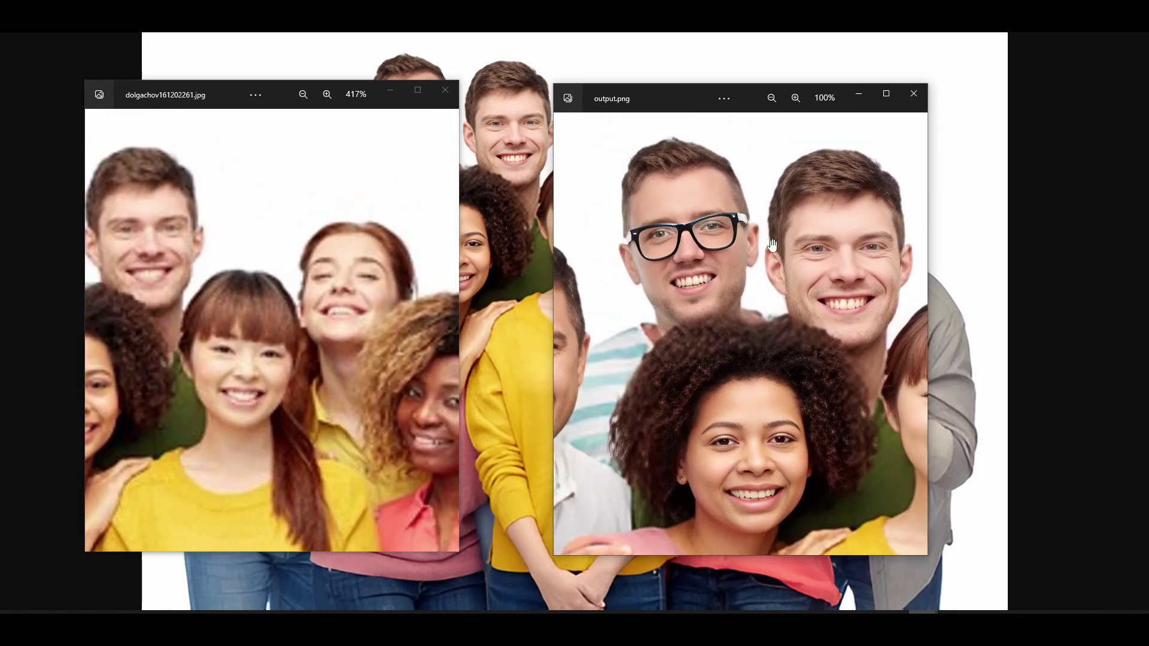
left_click_drag(819, 406, 700, 342)
left_click_drag(646, 360, 627, 374)
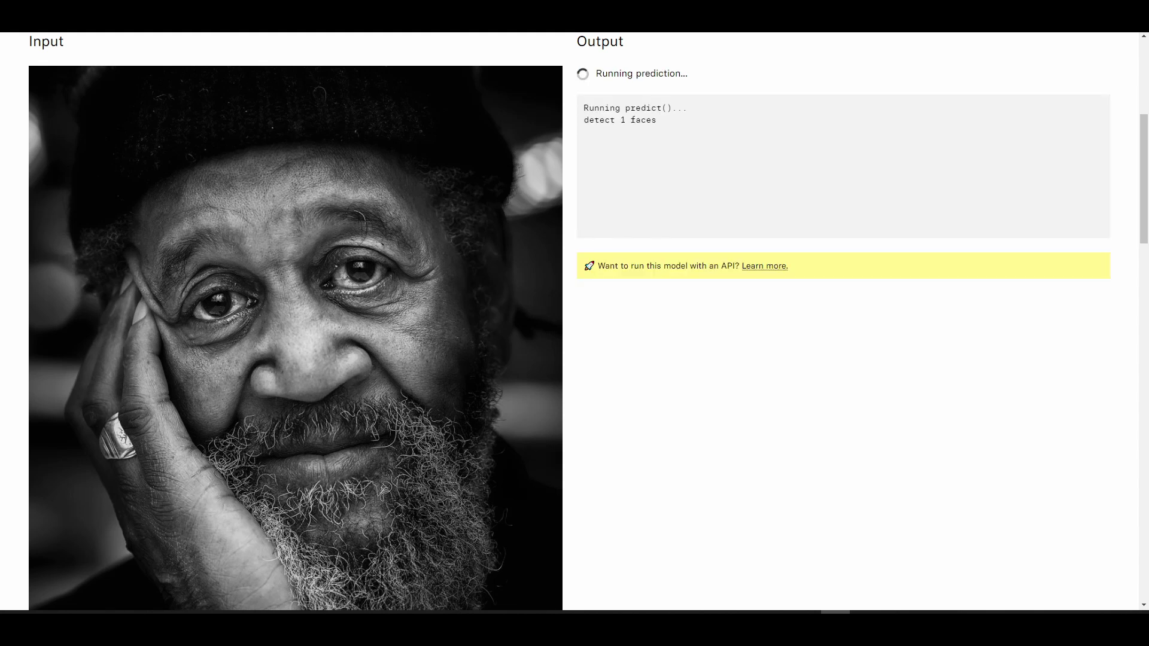
Compare the elderly man's portrait 1920_olderblackperson-944175.jpg with its restored output and check the model's settings.
scroll(885, 303, "down", 3)
scroll(877, 341, "up", 3)
scroll(874, 333, "down", 4)
scroll(876, 338, "up", 4)
scroll(874, 340, "down", 5)
scroll(874, 339, "up", 4)
scroll(874, 339, "down", 7)
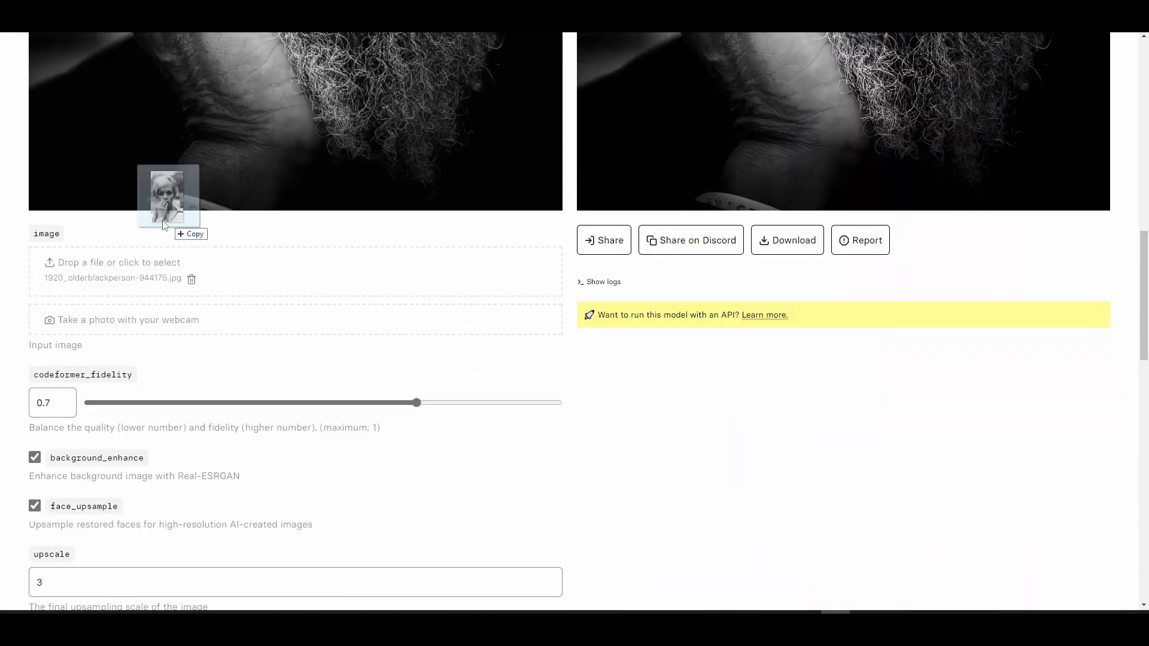
Load the black-and-white portrait of the short-haired woman as the input image and view its restored output.
left_click_drag(164, 225, 167, 263)
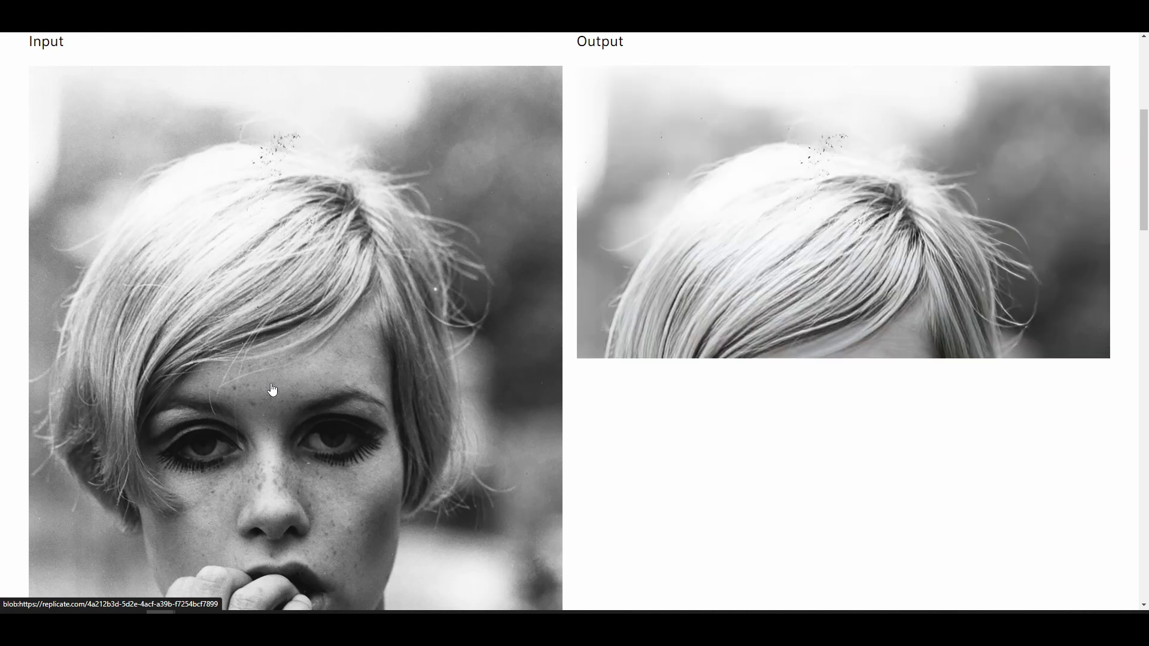
scroll(274, 389, "down", 3)
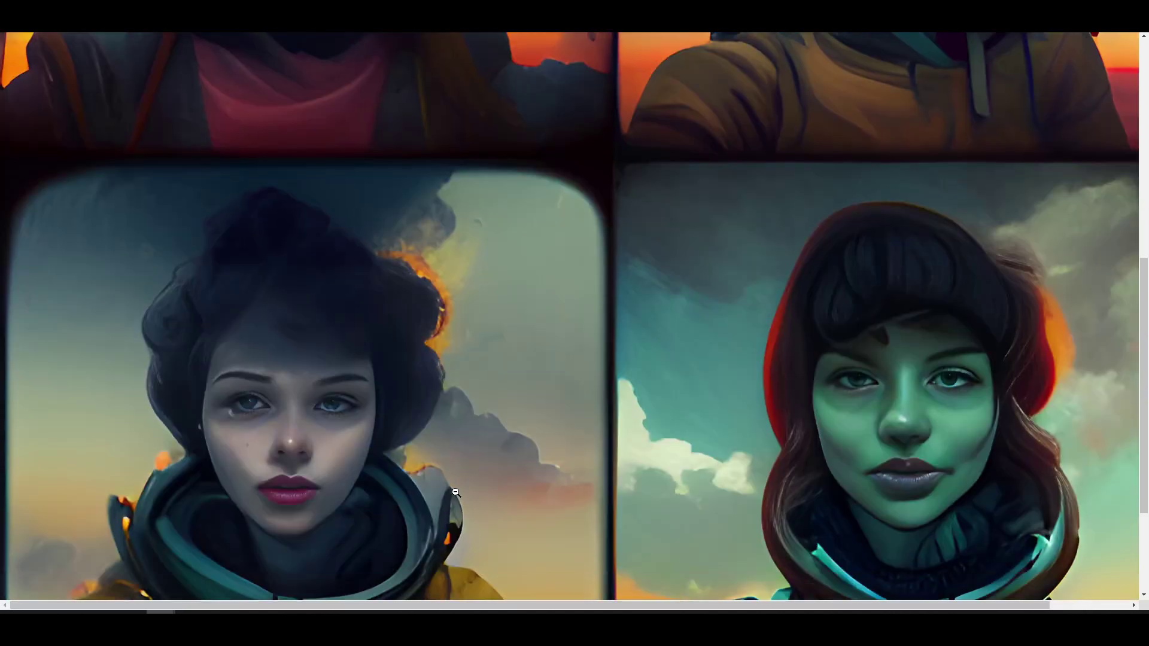
scroll(456, 492, "up", 6)
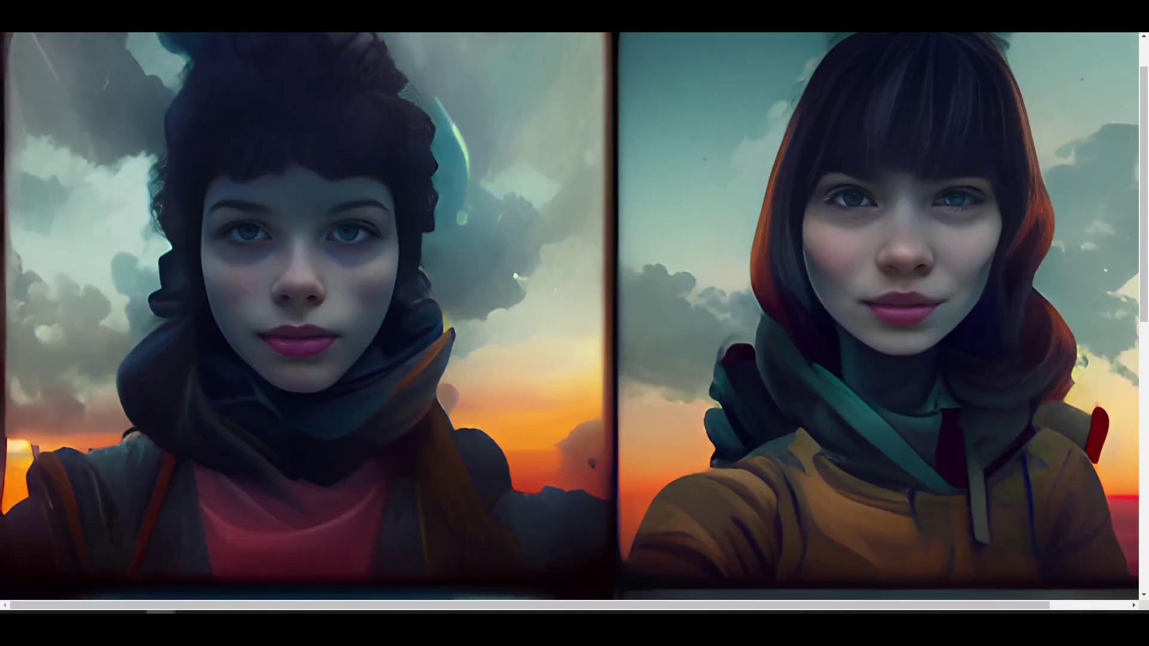
Compare the original four-panel last-selfie artwork, zoomed in on individual faces, with the full-size restored version.
key("alt+Tab")
left_click_drag(236, 129, 741, 117)
scroll(679, 261, "up", 14)
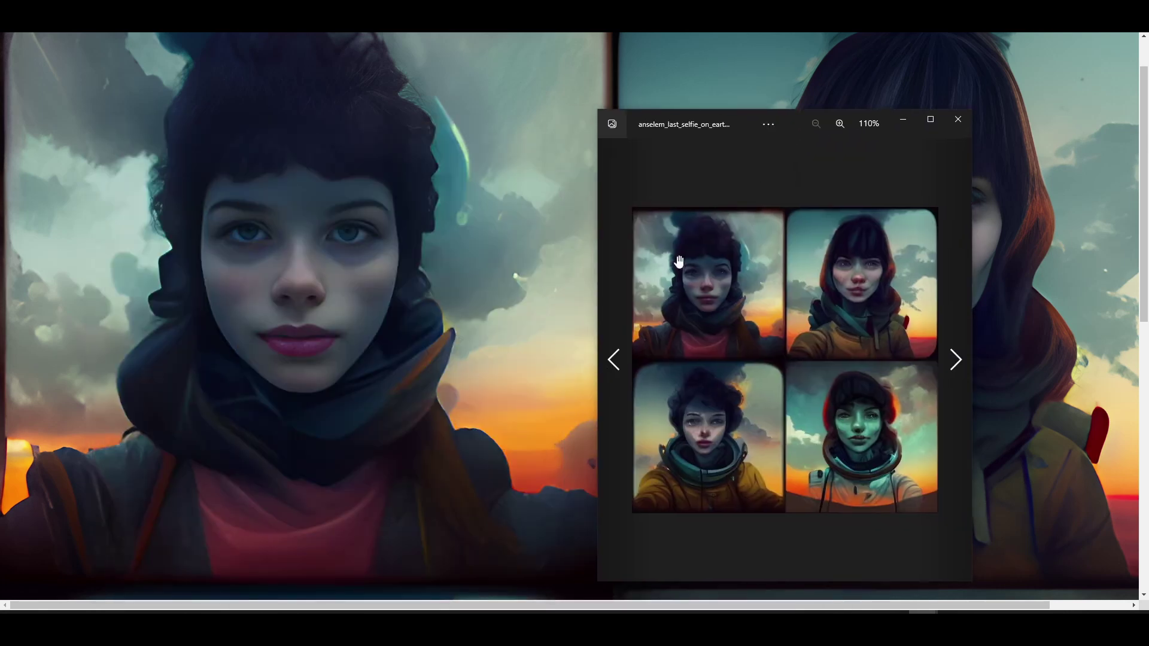
scroll(707, 379, "down", 5)
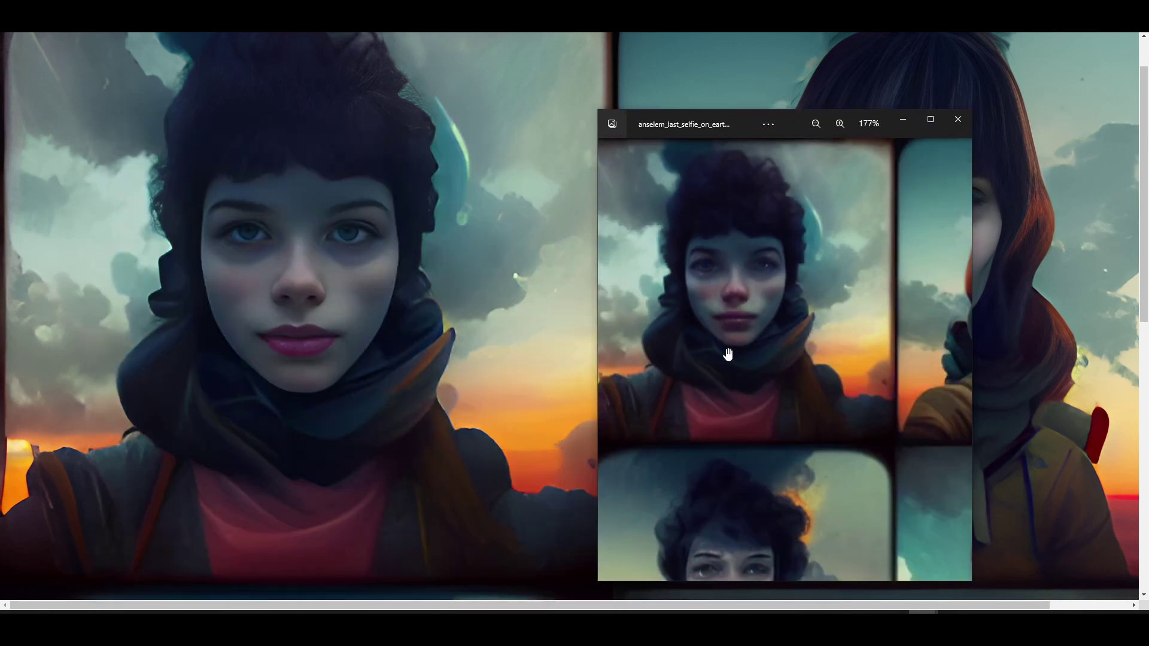
scroll(777, 315, "up", 5)
left_click_drag(717, 120, 293, 84)
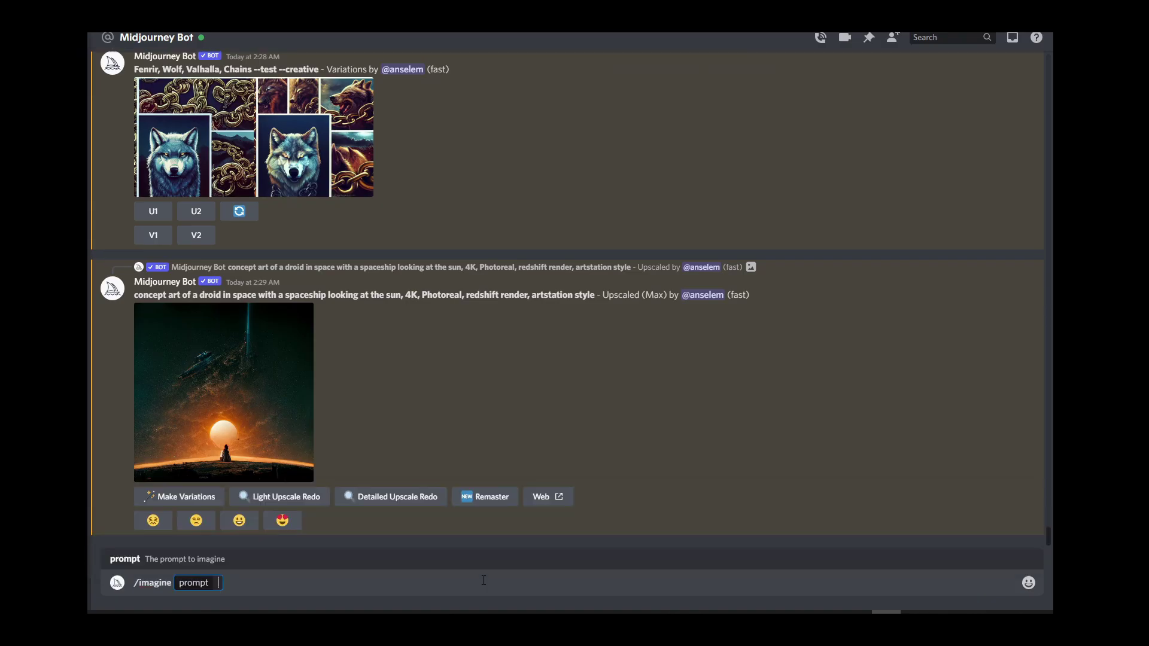
Switch to Discord and submit the Midjourney imagine prompt "Female Face , 4k, photoreal, octane render".
type("Female Face , 4k, photoreal, oct")
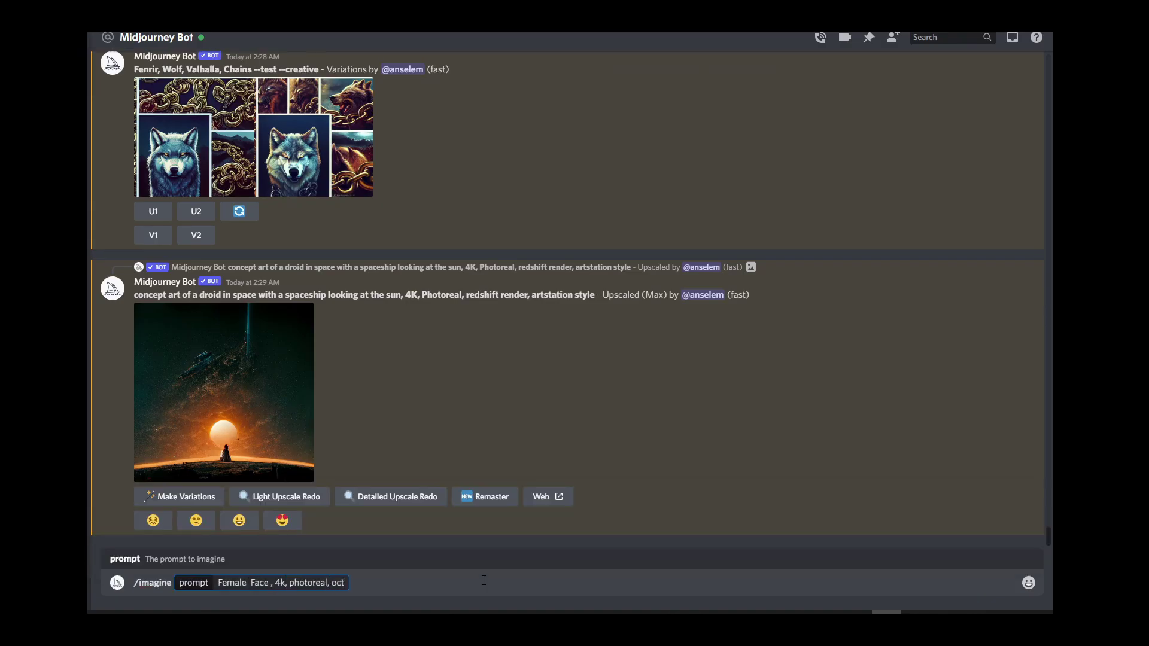
type("ane render")
key("Return")
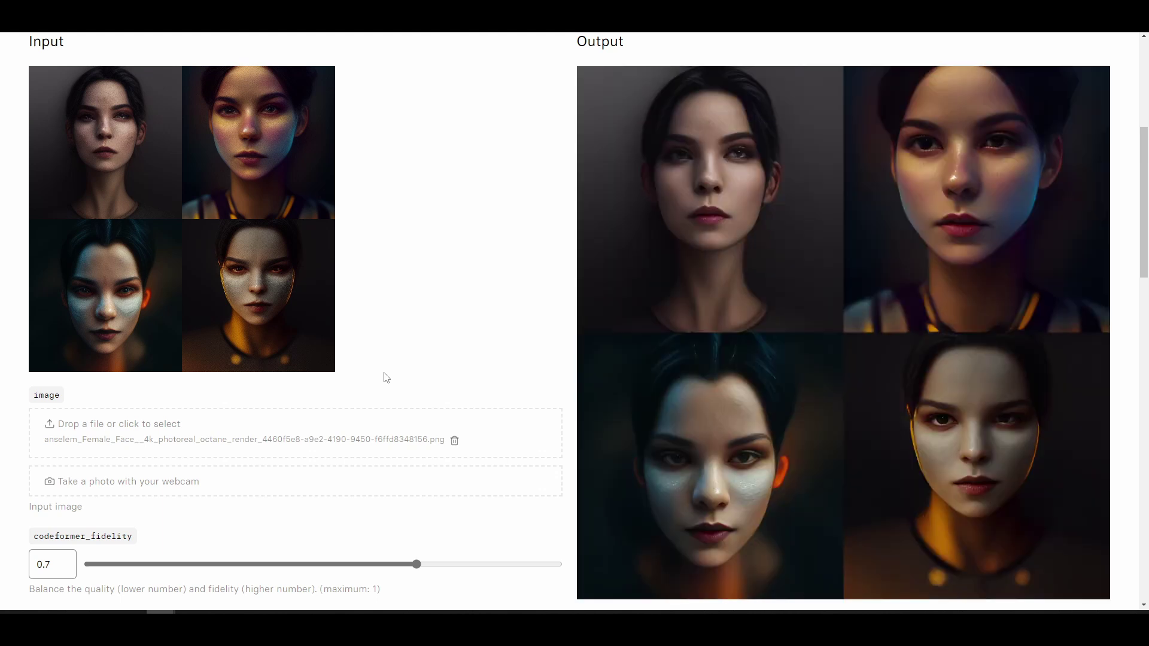
View the restored four-portrait female image at full size and run the model again with that output as input.
left_click(1014, 433)
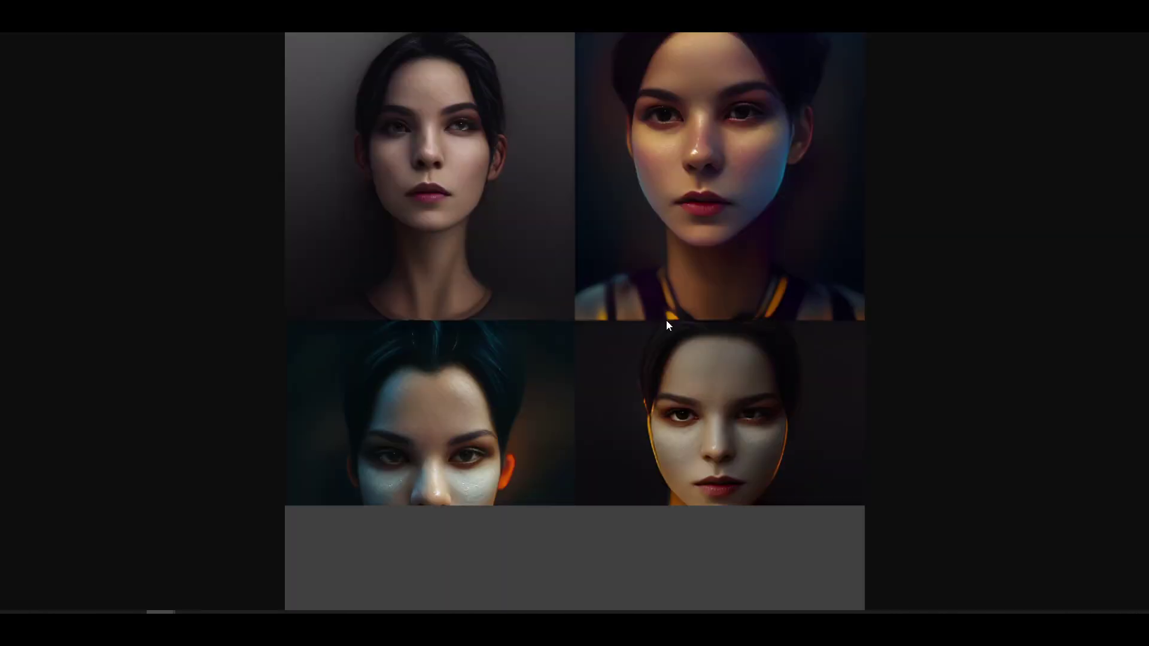
key("alt+Tab")
scroll(399, 449, "down", 4)
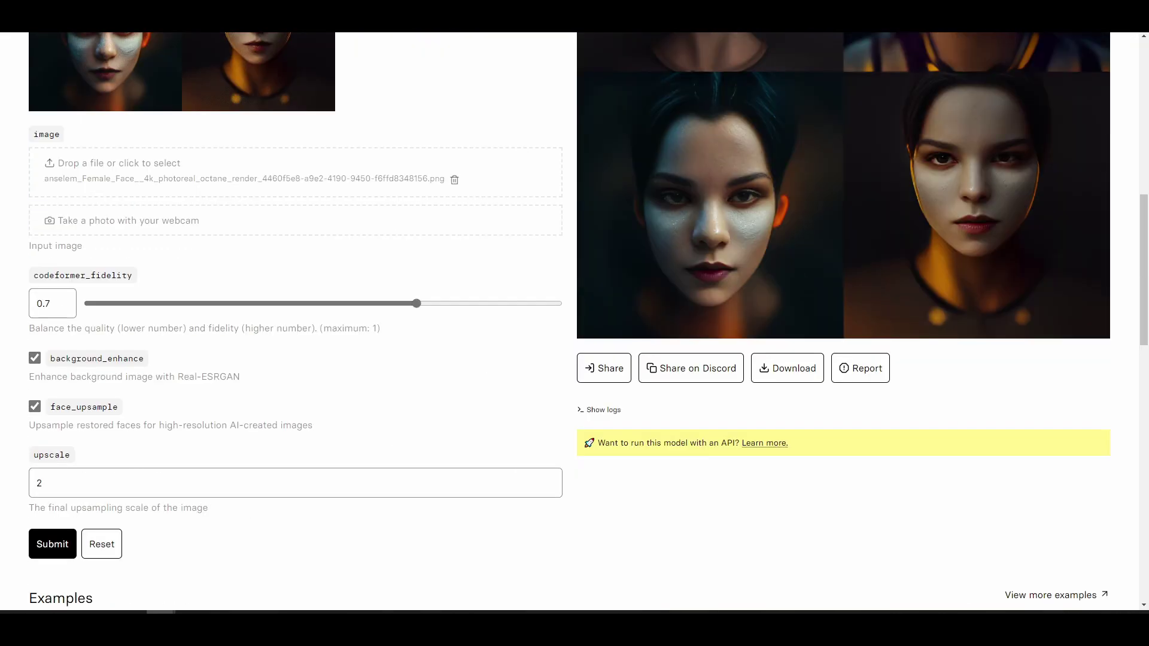
left_click_drag(398, 449, 231, 203)
scroll(428, 322, "up", 7)
scroll(377, 353, "down", 3)
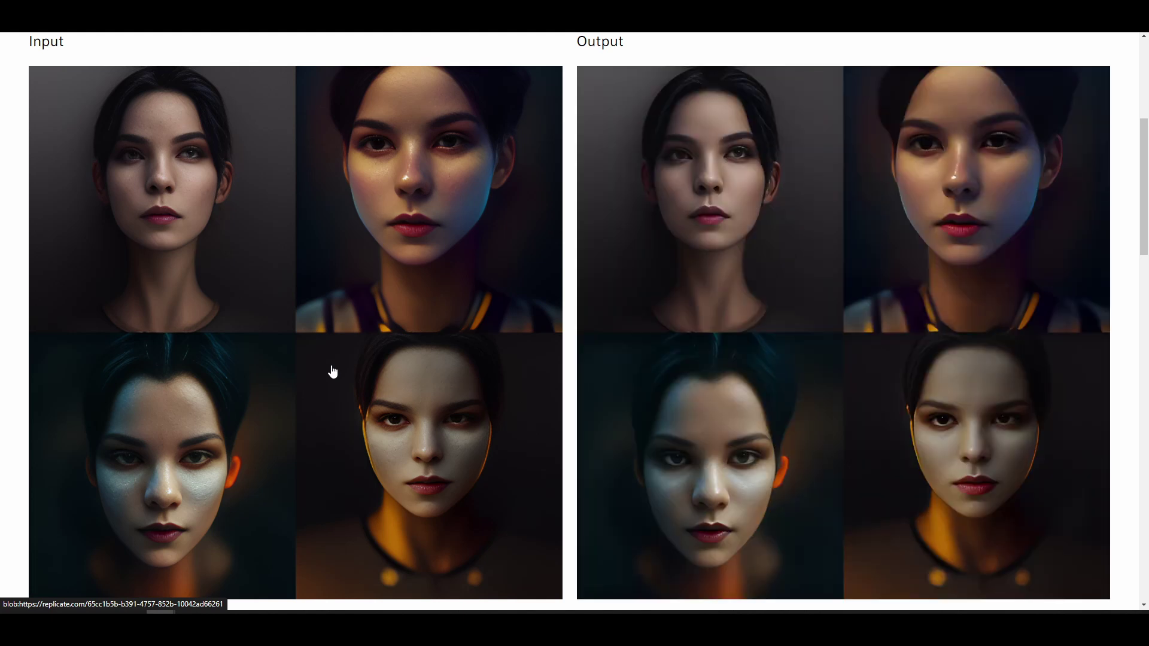
Inspect the faces in the second-pass female portrait output at full size.
left_click(774, 265)
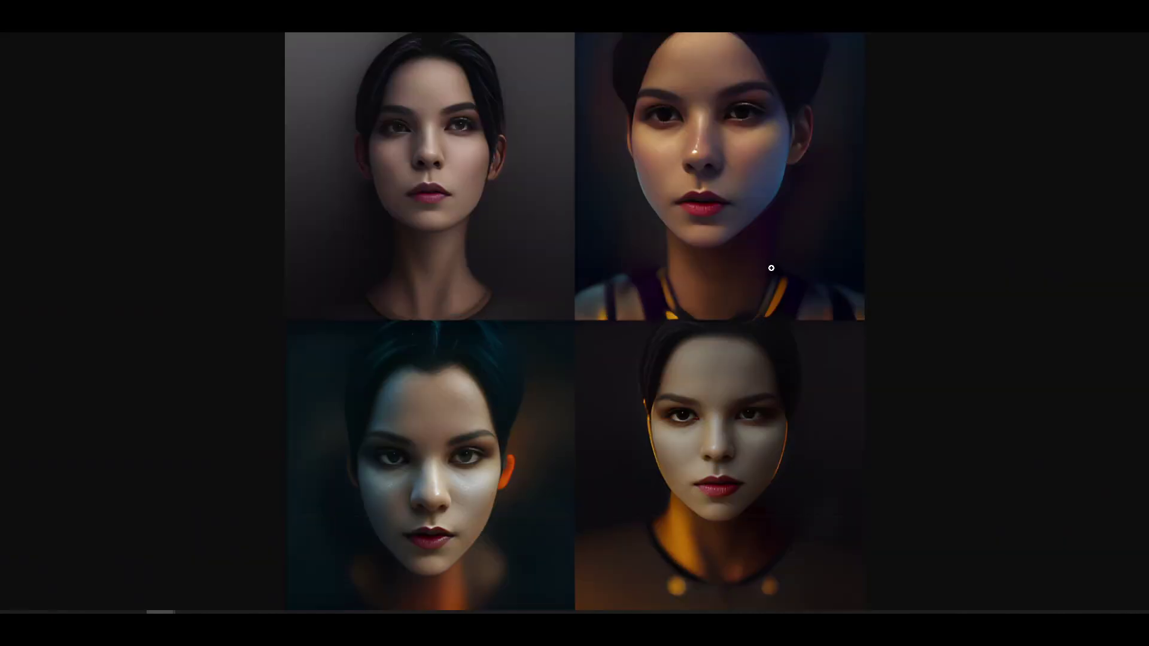
left_click(772, 266)
scroll(569, 299, "up", 3)
scroll(570, 308, "down", 5)
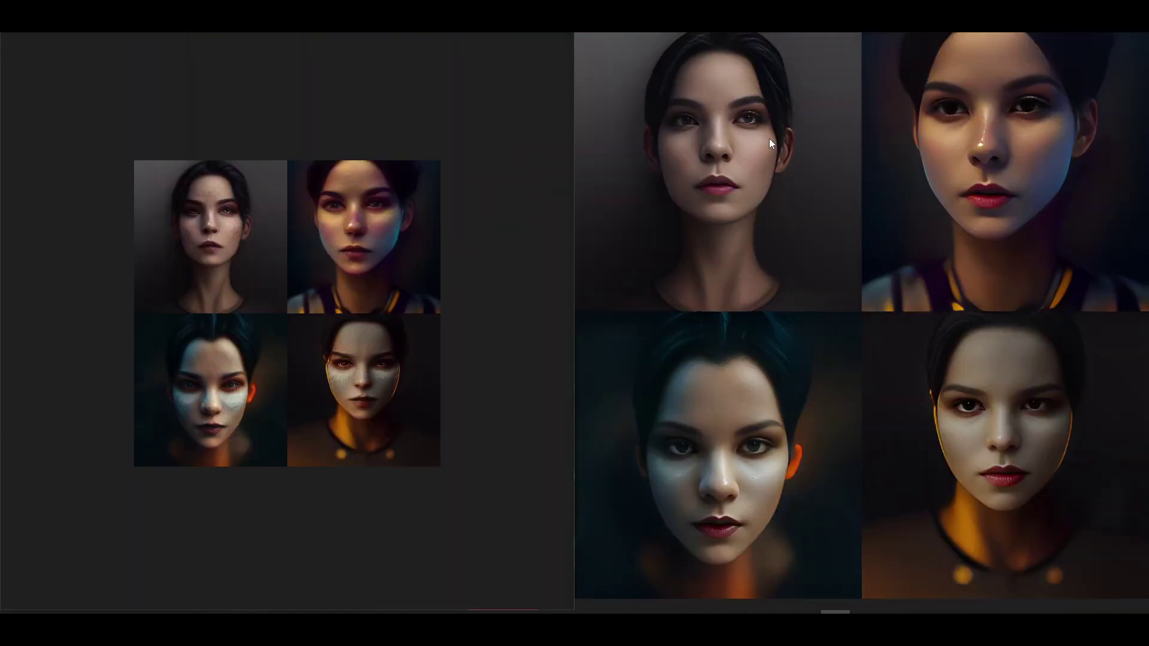
scroll(770, 138, "up", 4)
Compare the upper two female portraits between the original Midjourney image and the restored version side by side.
left_click_drag(748, 167, 814, 293)
scroll(831, 297, "up", 1)
scroll(272, 299, "up", 6)
left_click_drag(200, 216, 339, 357)
left_click_drag(1128, 334, 523, 347)
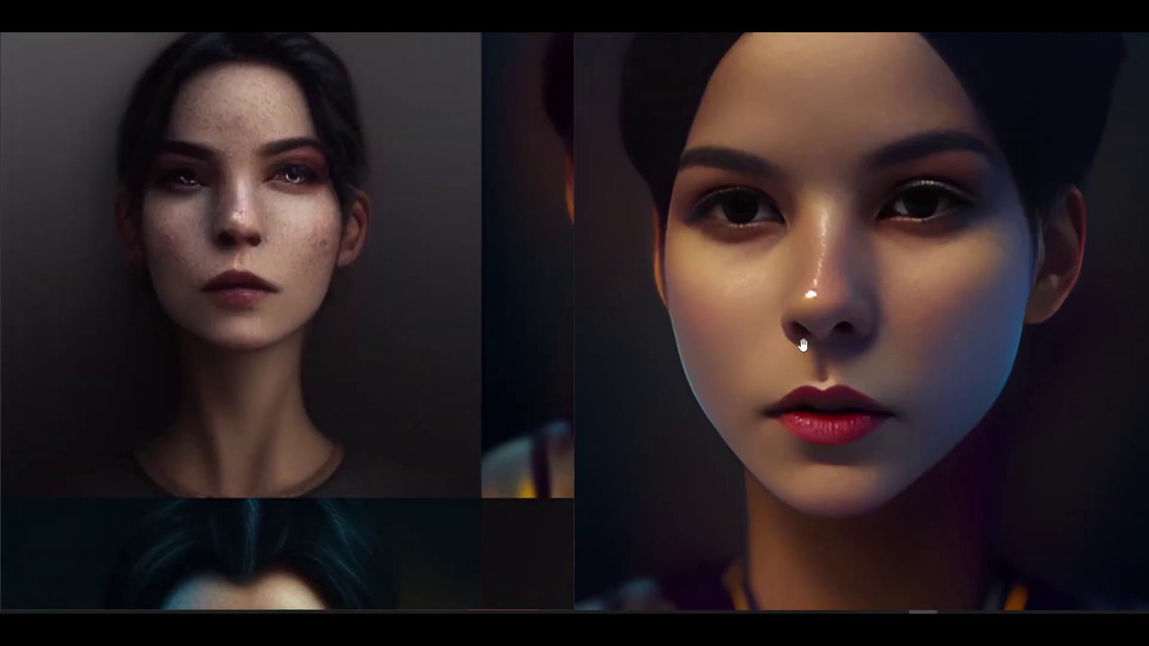
scroll(850, 313, "down", 2)
scroll(120, 308, "right", 5)
scroll(770, 326, "down", 5)
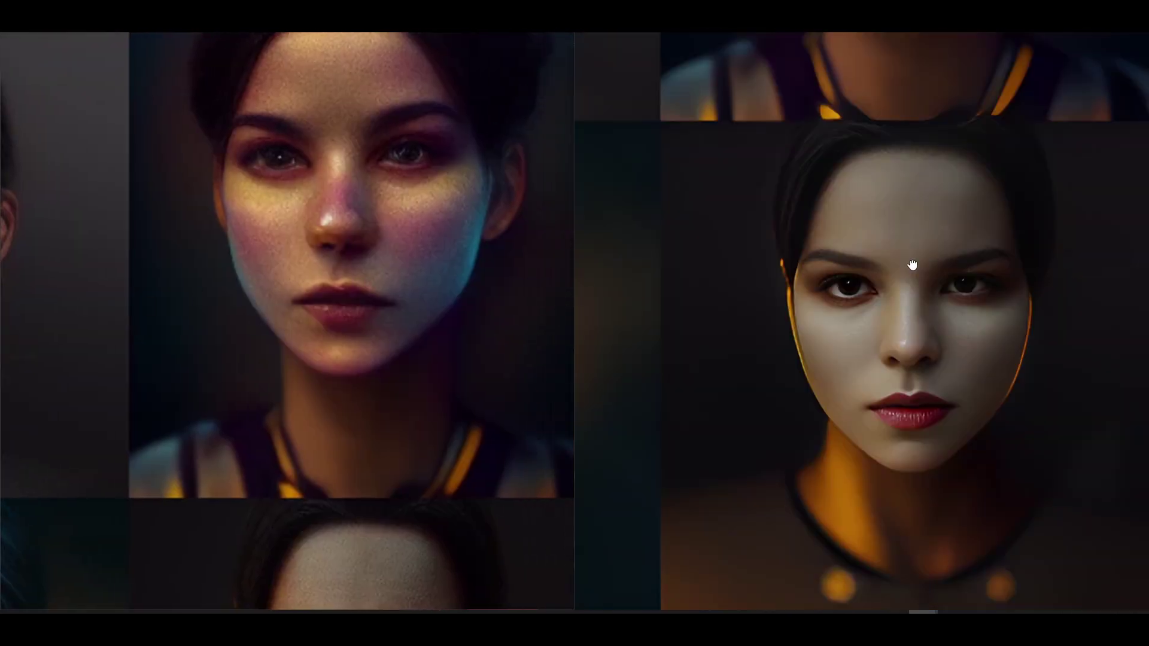
Compare the lower two female portraits in both versions, and view the two complete four-portrait images together.
scroll(415, 108, "down", 5)
scroll(704, 327, "down", 5)
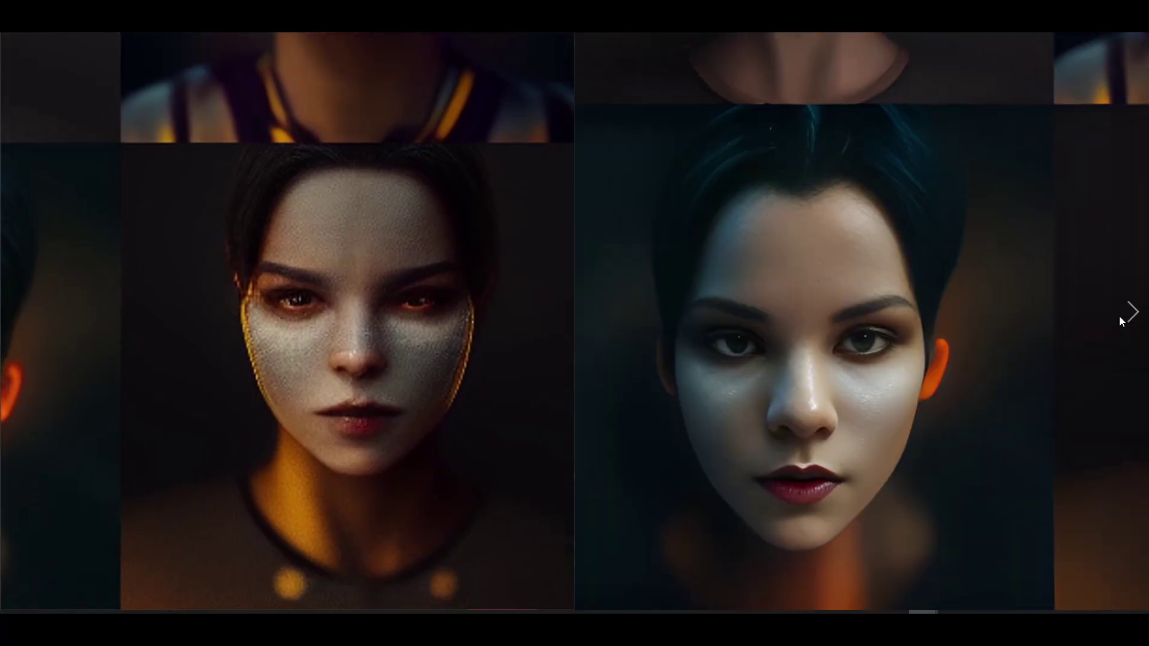
scroll(160, 382, "left", 5)
scroll(892, 324, "down", 5)
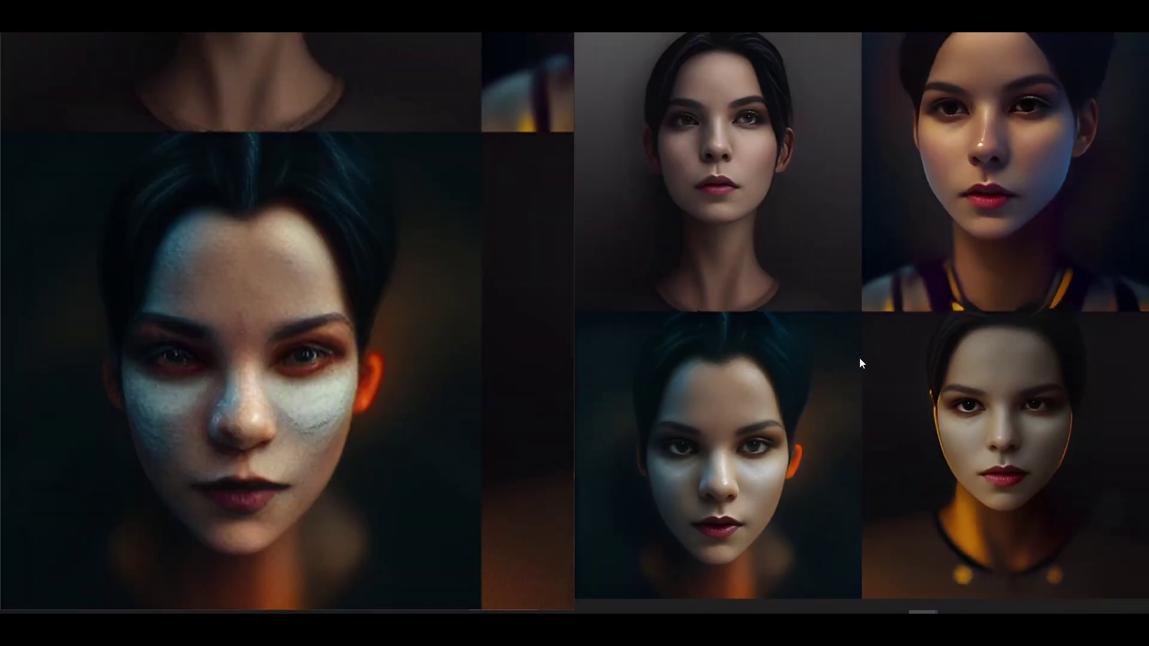
scroll(515, 345, "down", 5)
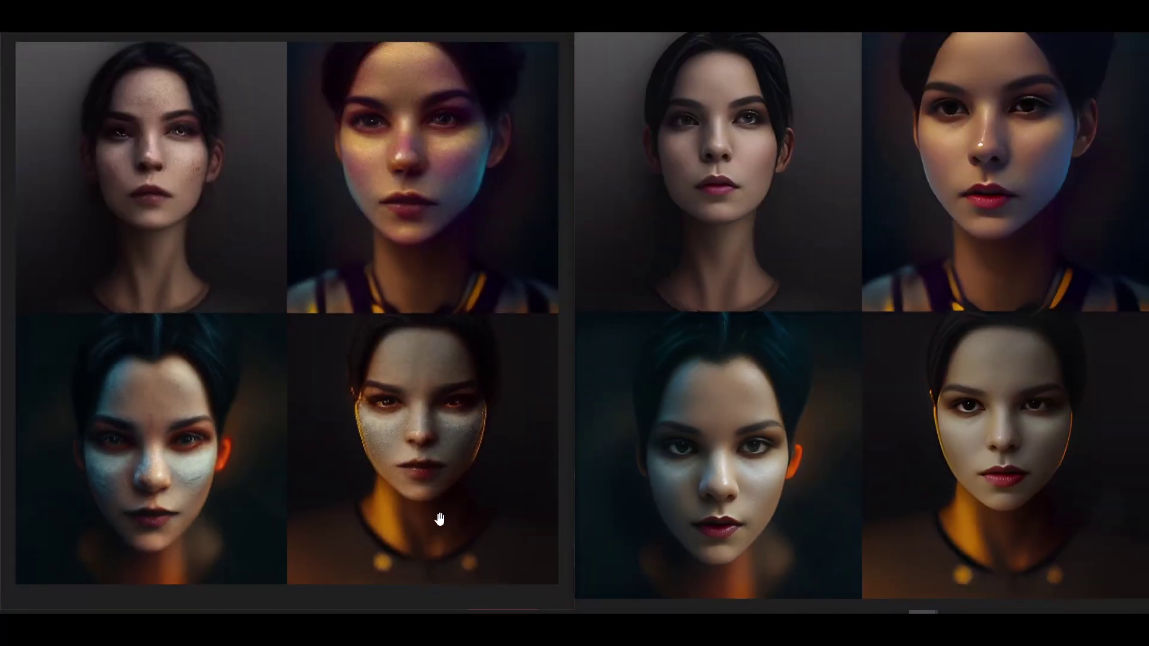
Submit the Midjourney imagine prompt "Male Face with beard, 4k, photoreal, octane render" in Discord.
type("Male Face with")
type(" beard, 4k, photoreal, octane render")
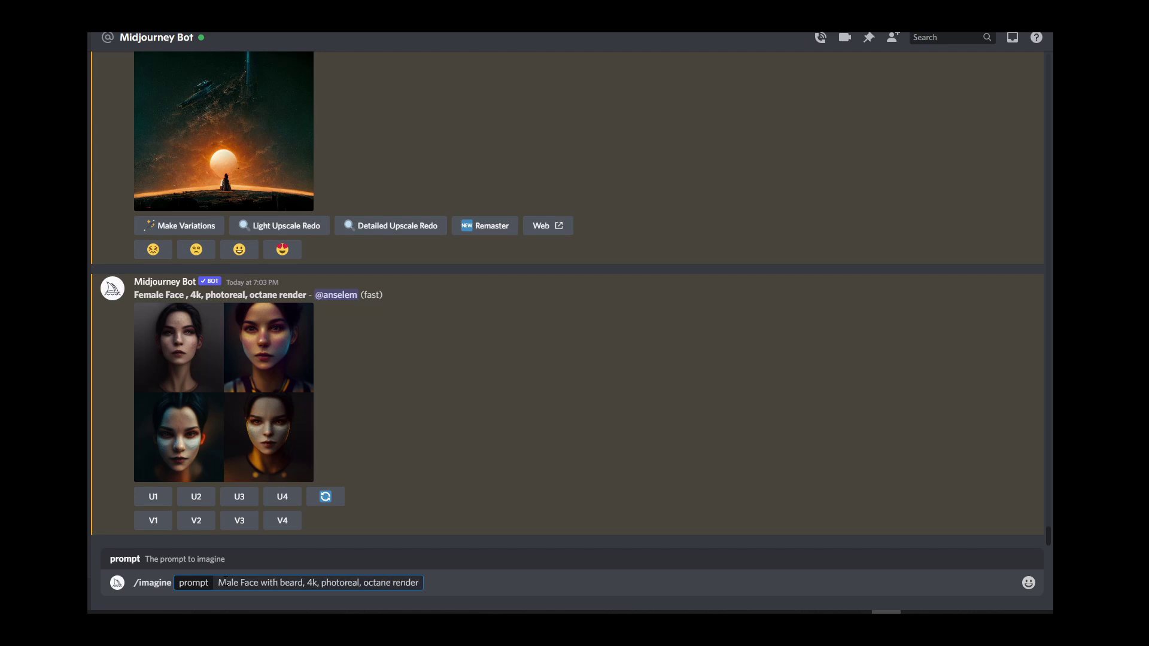
key("Return")
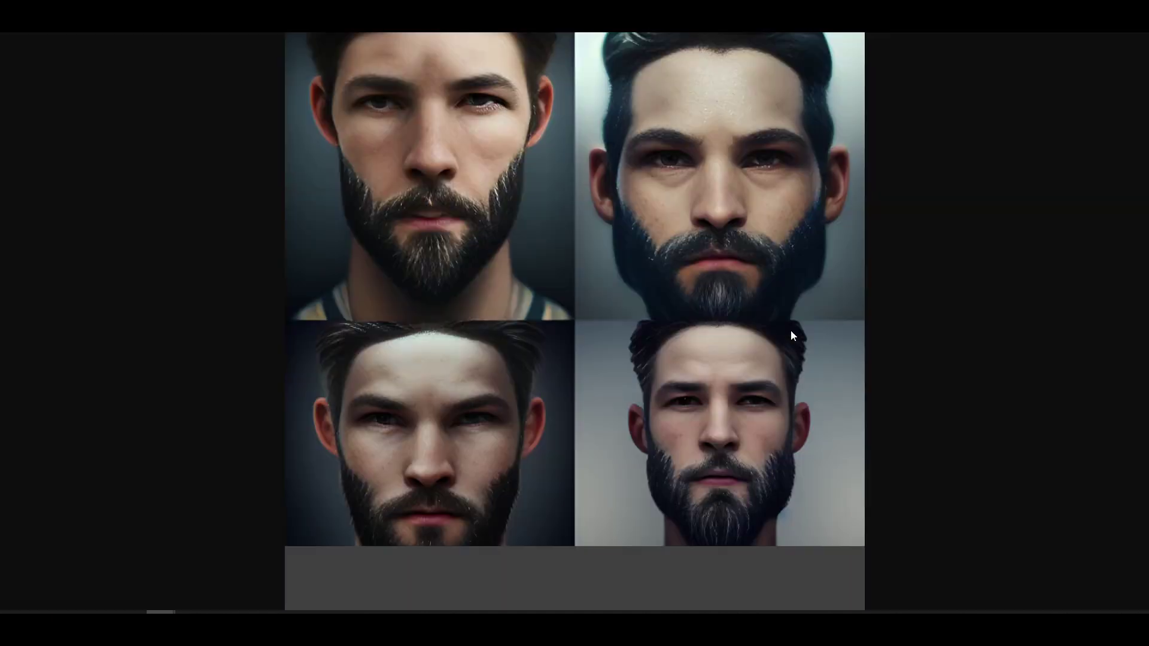
View the restored bearded-men image at full size and submit that output to the model as the new input.
left_click(450, 109)
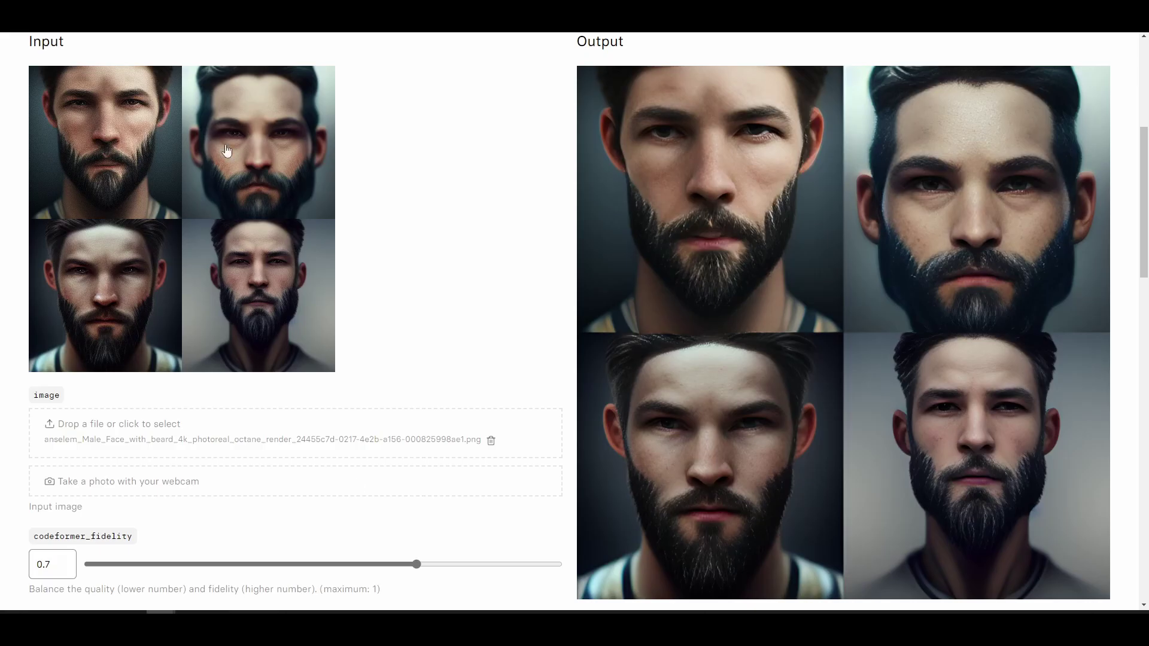
scroll(359, 484, "down", 2)
left_click_drag(263, 275, 267, 357)
scroll(227, 407, "down", 7)
left_click(52, 510)
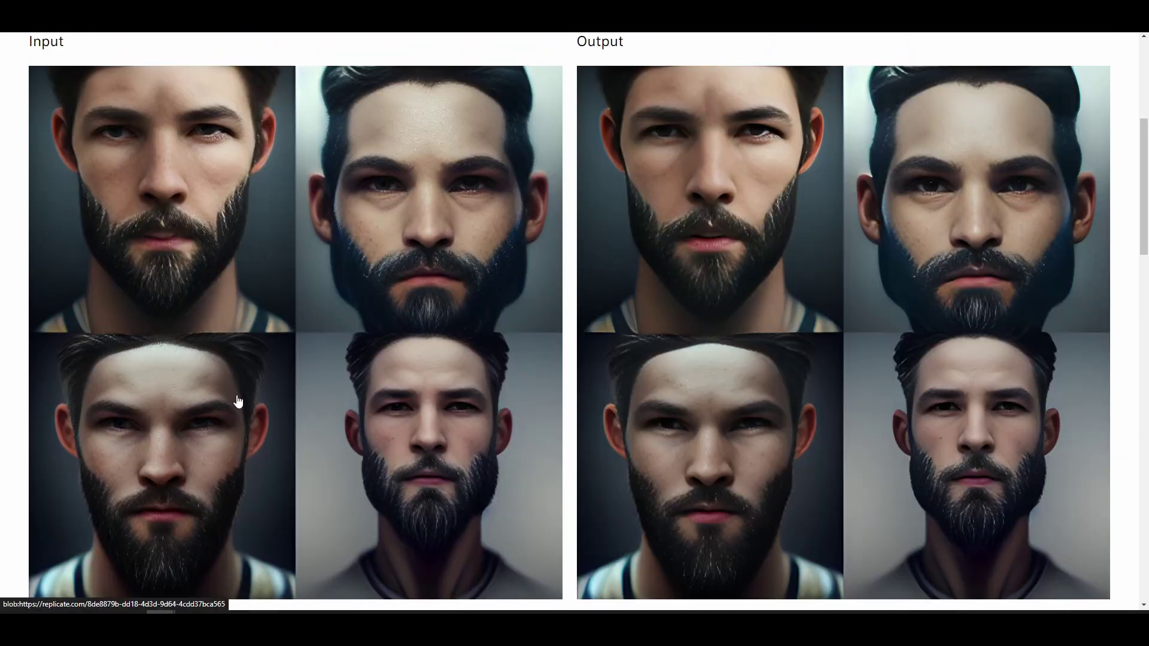
Inspect the second-pass output of the bearded men's portraits at full size.
scroll(765, 503, "up", 1)
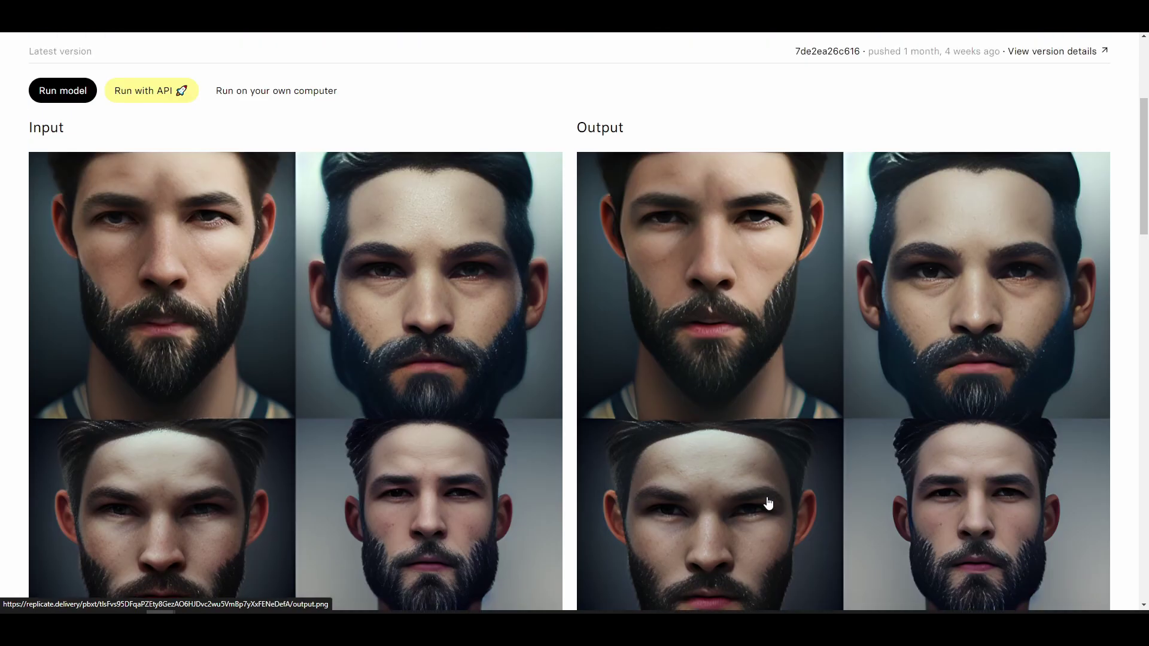
left_click(764, 503)
left_click(676, 425)
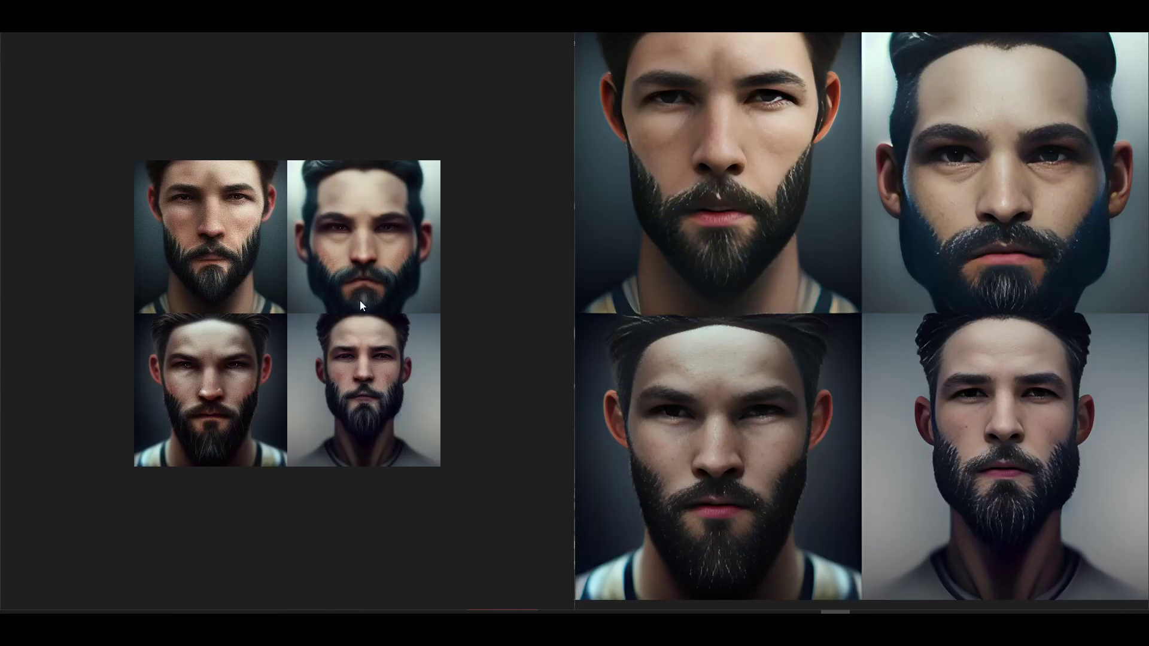
scroll(360, 302, "up", 4)
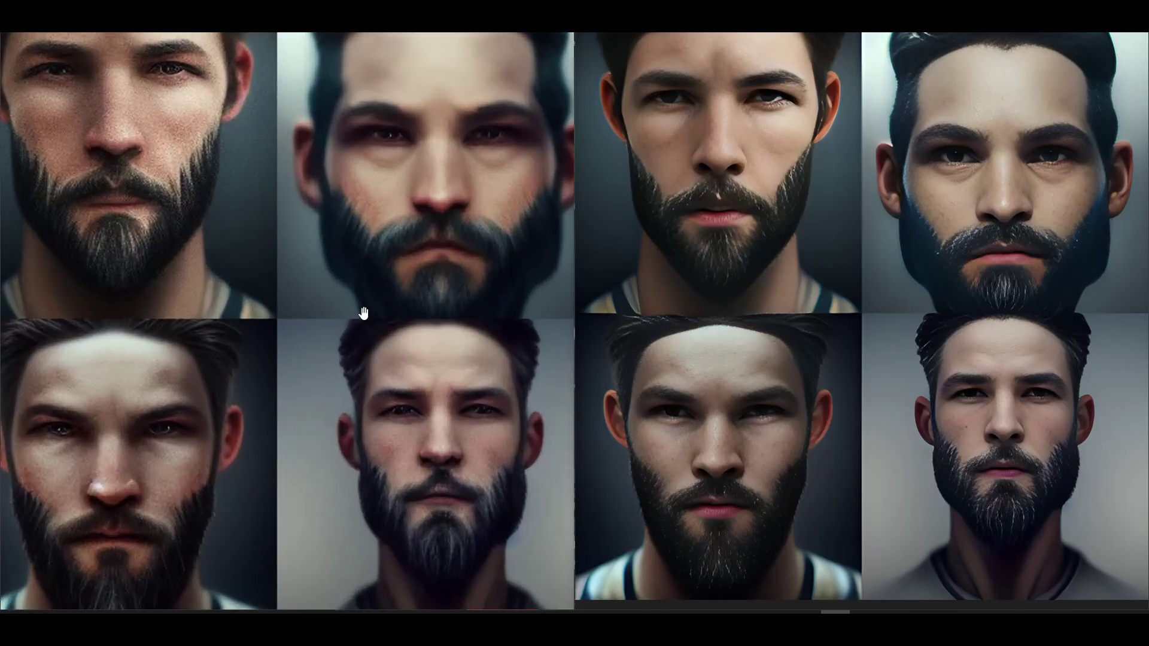
Compare the upper-right bearded man's face between the original Midjourney image and the restored version, zoomed in.
scroll(381, 338, "down", 1)
scroll(413, 431, "up", 4)
left_click_drag(356, 254, 288, 532)
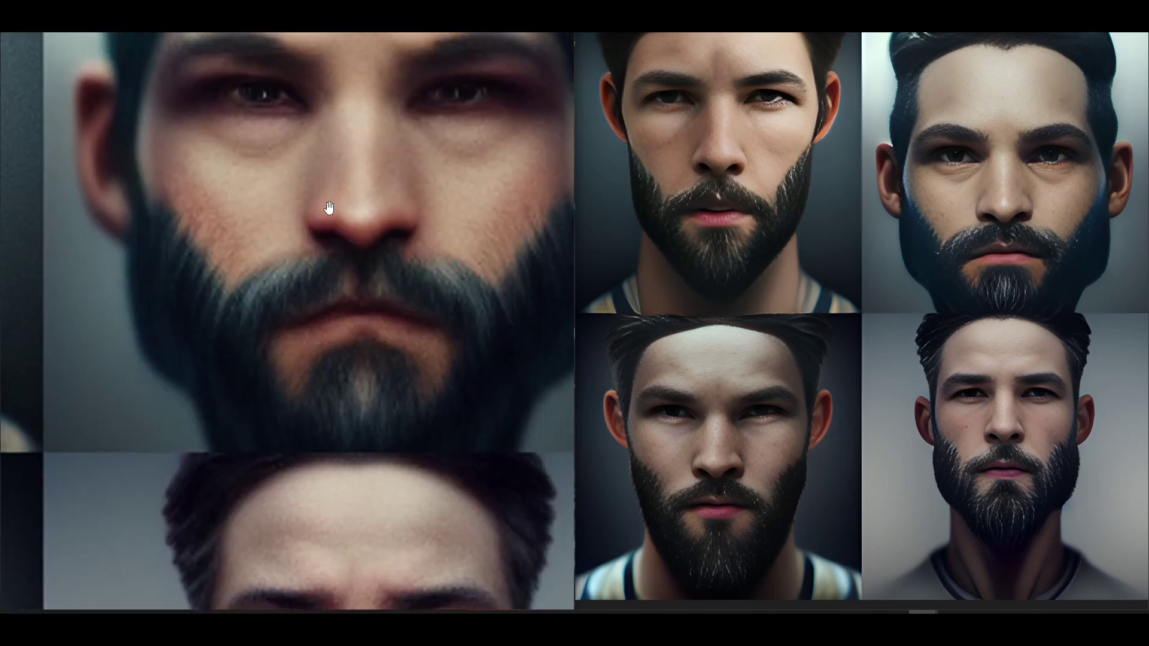
left_click_drag(329, 208, 299, 426)
scroll(916, 348, "up", 3)
left_click_drag(1000, 361, 944, 480)
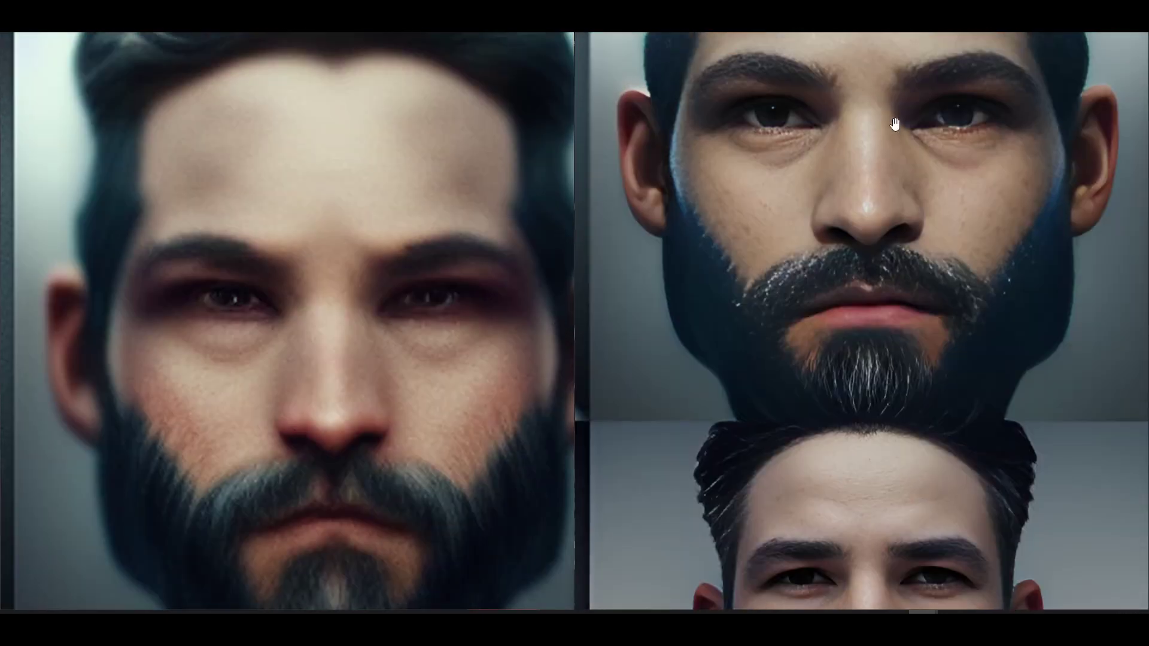
left_click_drag(895, 125, 901, 275)
Compare the remaining bearded men's faces, zoomed in, between the original Midjourney image and the restored version.
scroll(957, 287, "up", 1)
left_click_drag(748, 305, 1064, 305)
left_click_drag(646, 299, 1043, 354)
left_click_drag(166, 249, 441, 305)
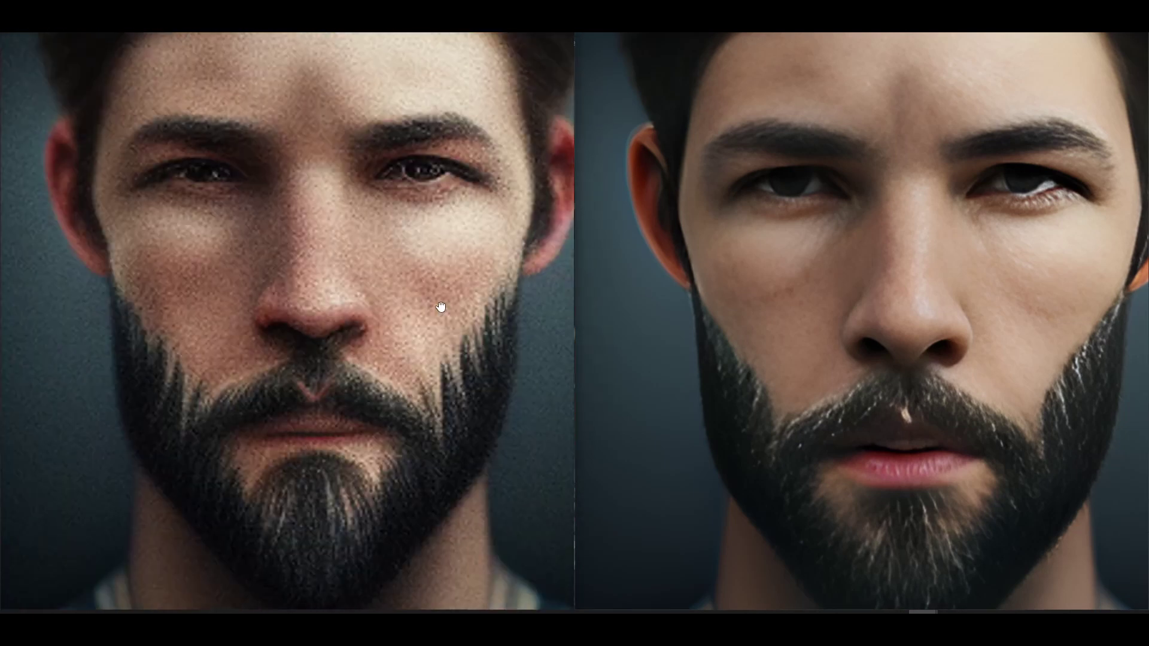
left_click_drag(755, 461, 756, 303)
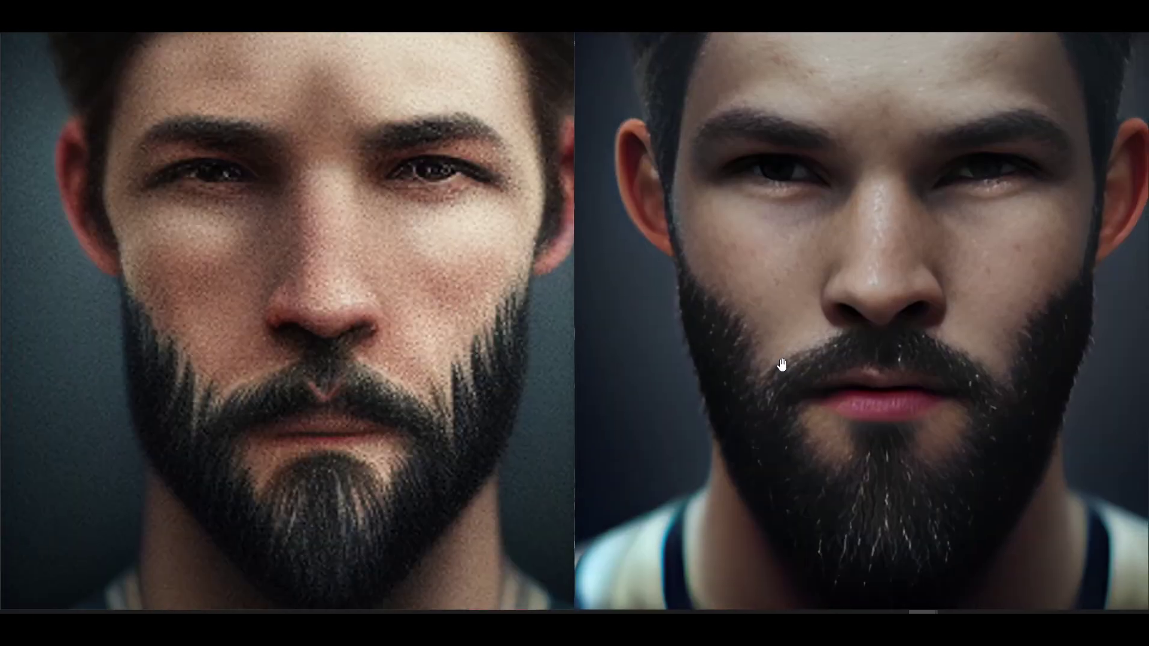
left_click_drag(330, 562, 306, 162)
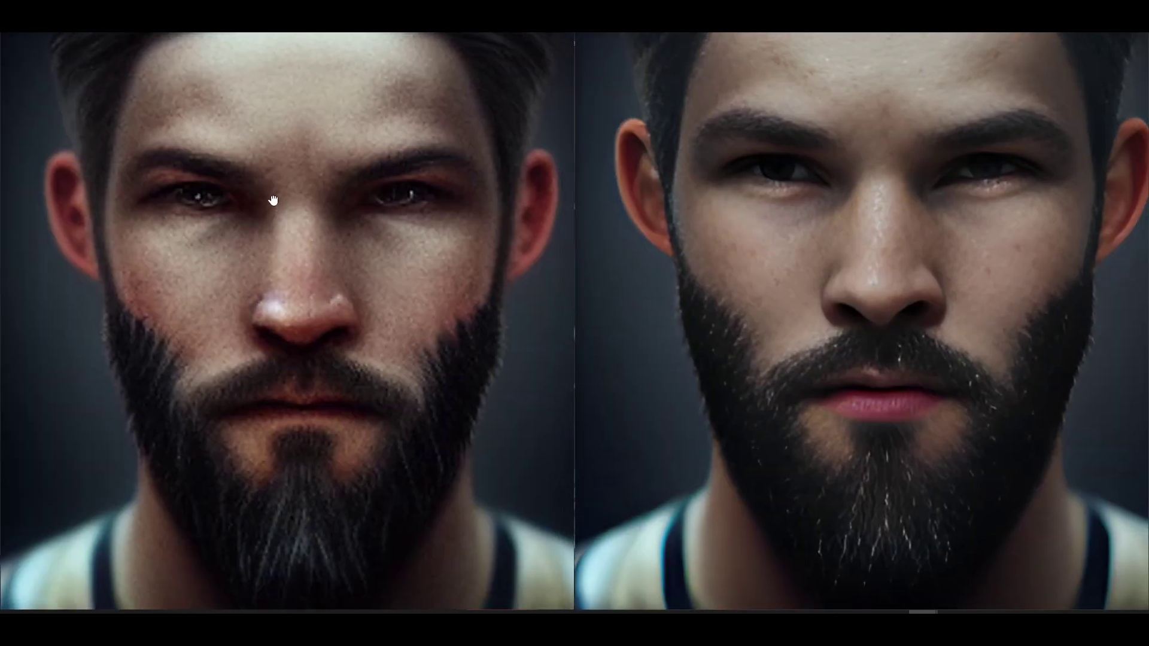
Compare the girl's input and output portraits on the model page and bring up the original face_real_img2.png alongside them.
scroll(275, 223, "down", 5)
scroll(966, 331, "down", 1)
scroll(966, 331, "down", 4)
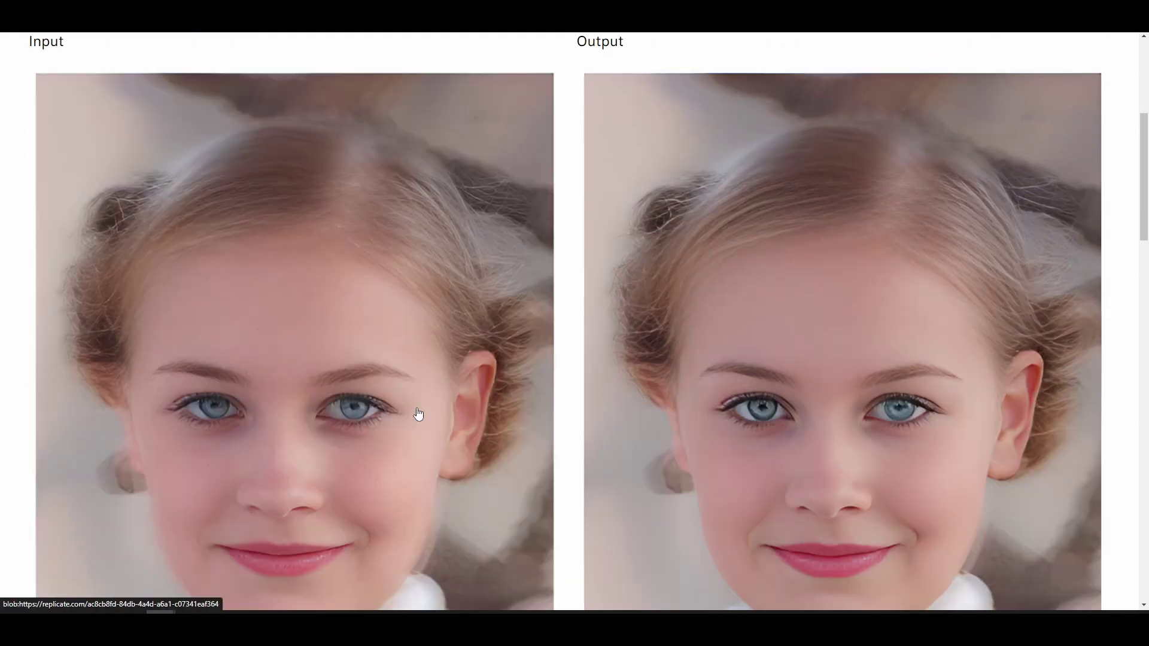
scroll(418, 414, "down", 2)
scroll(334, 527, "down", 2)
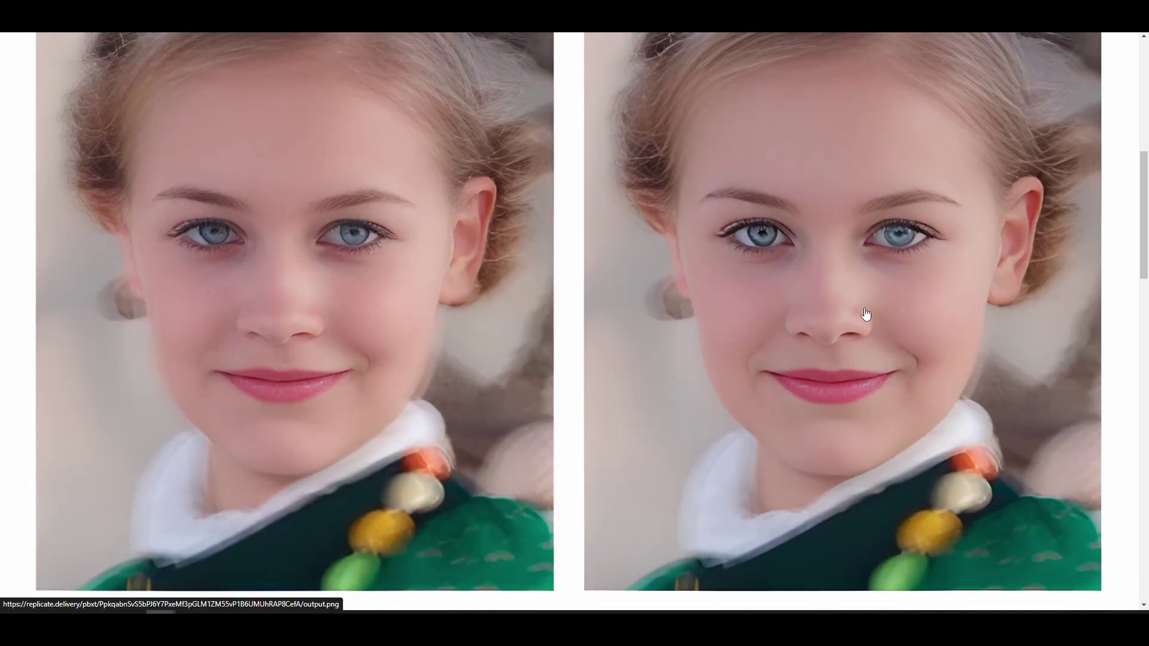
key("alt+Tab")
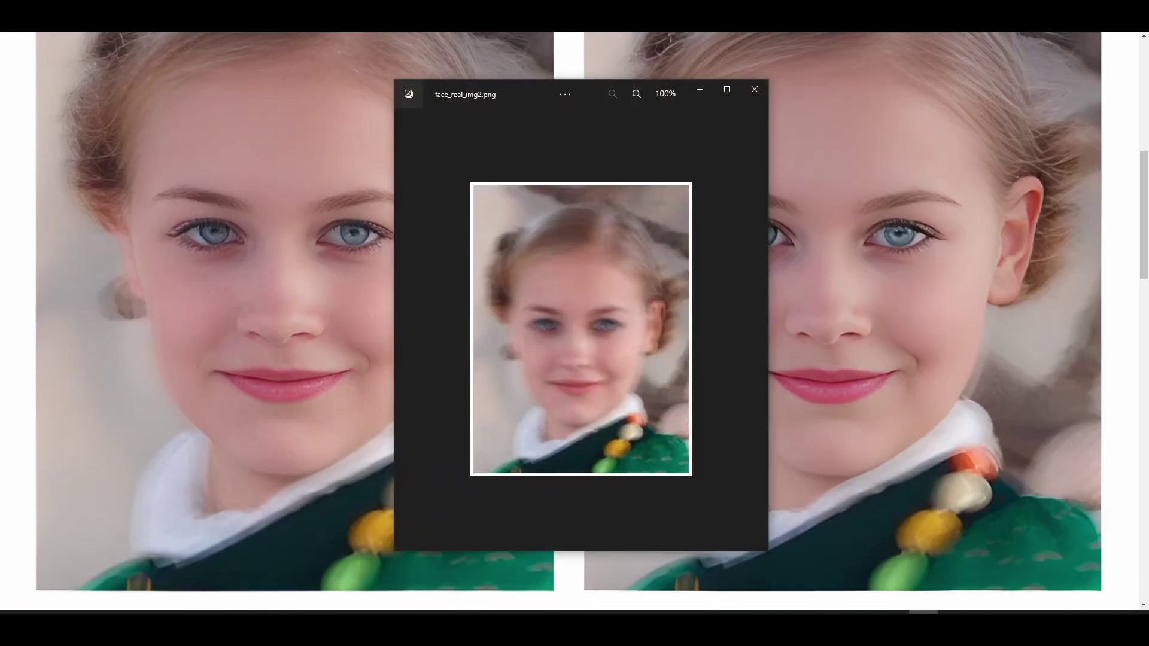
left_click_drag(533, 96, 263, 101)
Inspect the girl's restored output at full size, zoomed in on the eyes and mouth, and compare it with the original photo.
left_click(842, 267)
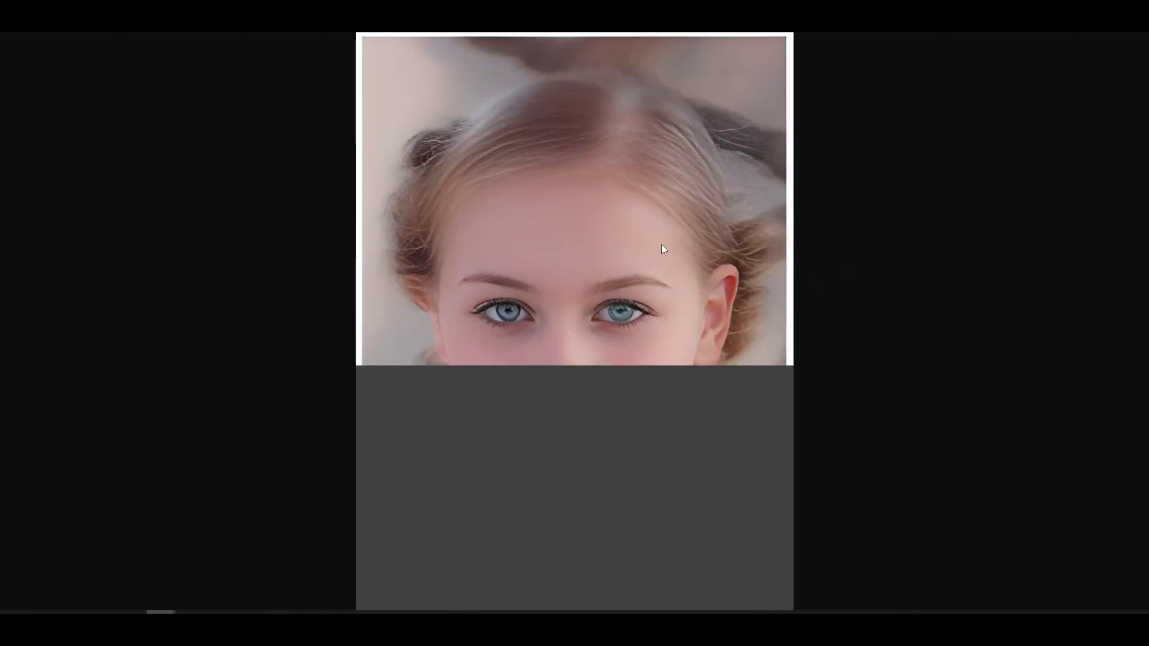
left_click(593, 267)
scroll(545, 378, "down", 6)
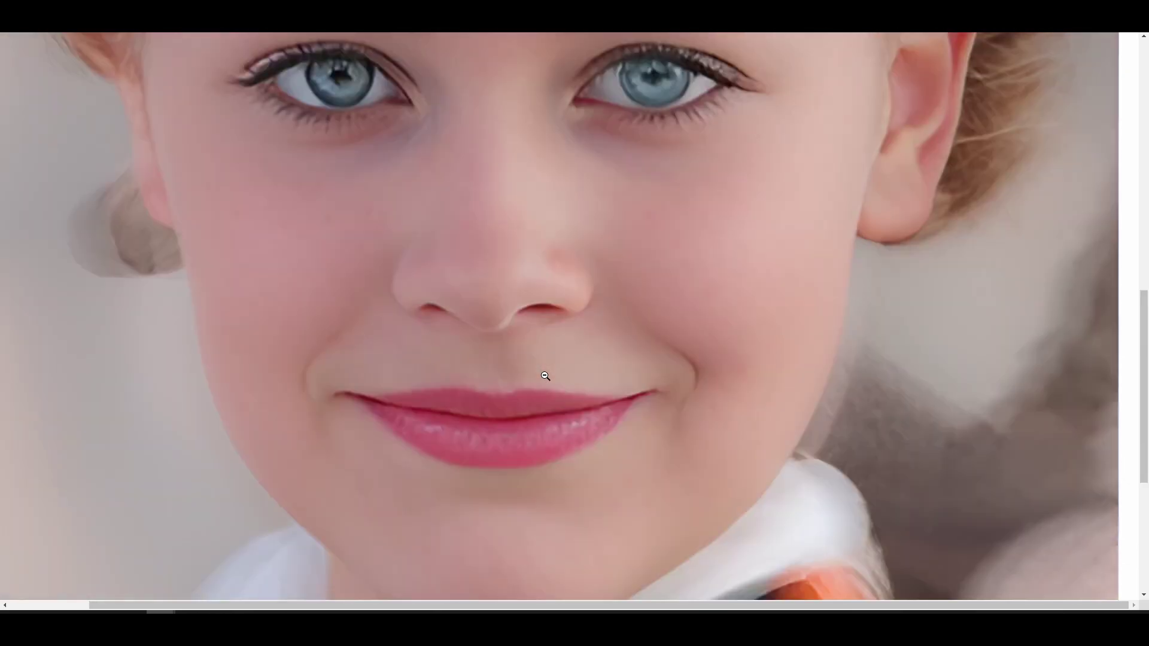
scroll(626, 313, "up", 3)
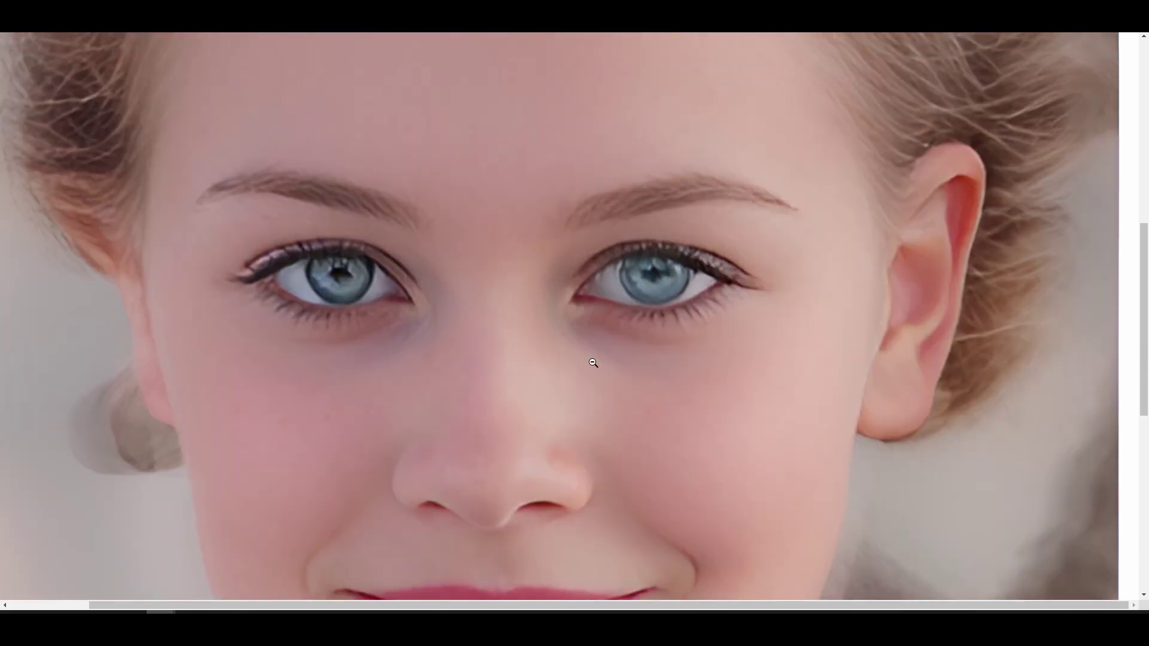
left_click(593, 363)
key("alt+Tab")
left_click_drag(253, 95, 783, 113)
left_click(634, 124)
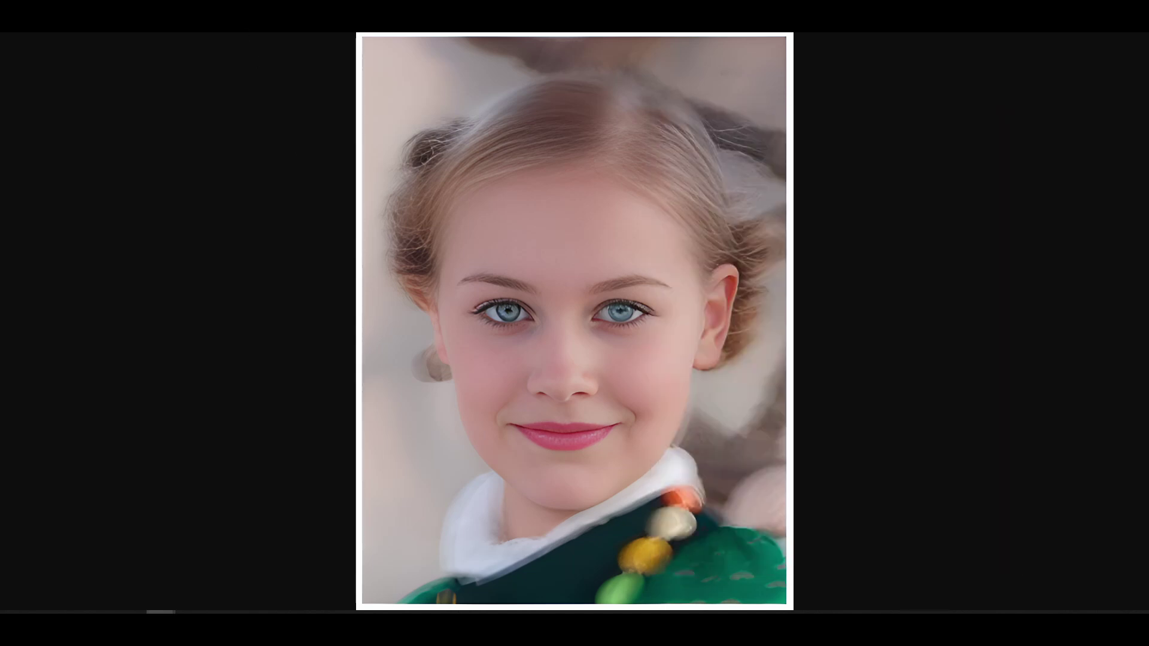
View the restored black-and-white output of the young and elderly men at full size and zoom in on it.
left_click(241, 24)
scroll(354, 280, "up", 8)
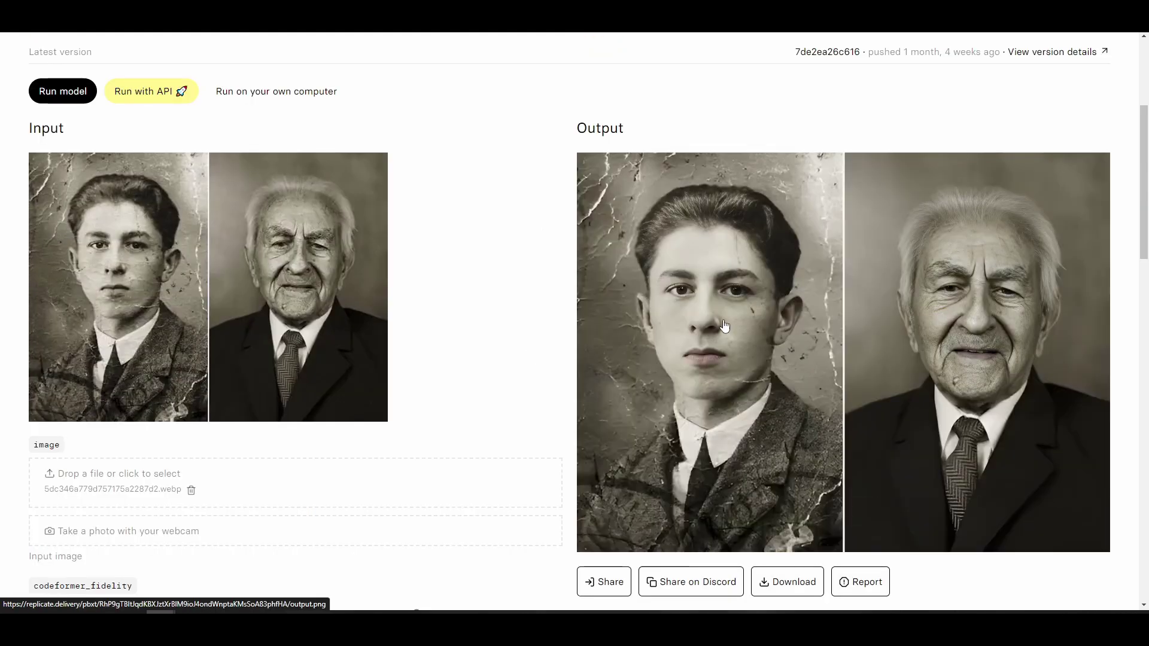
left_click(702, 345)
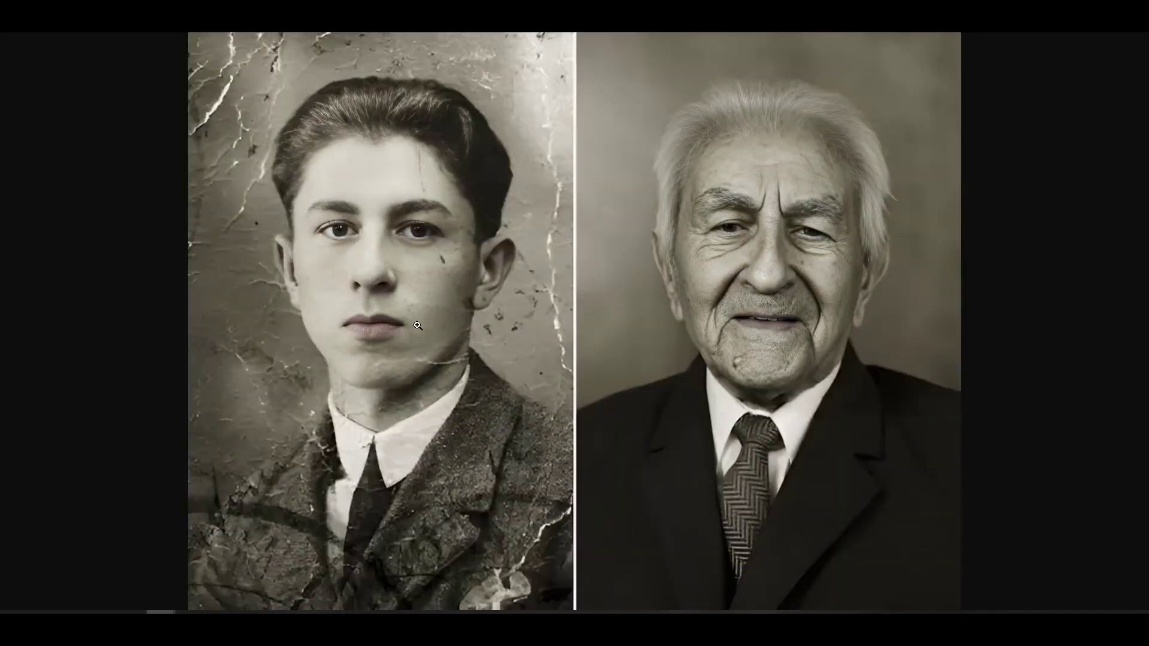
left_click(418, 325)
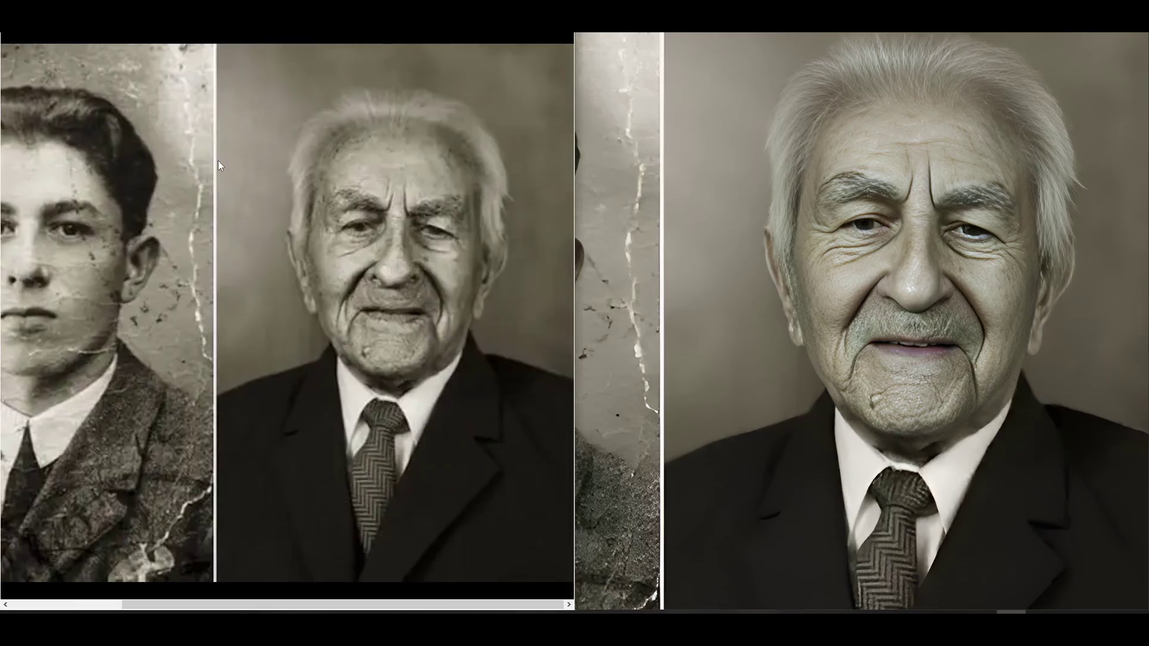